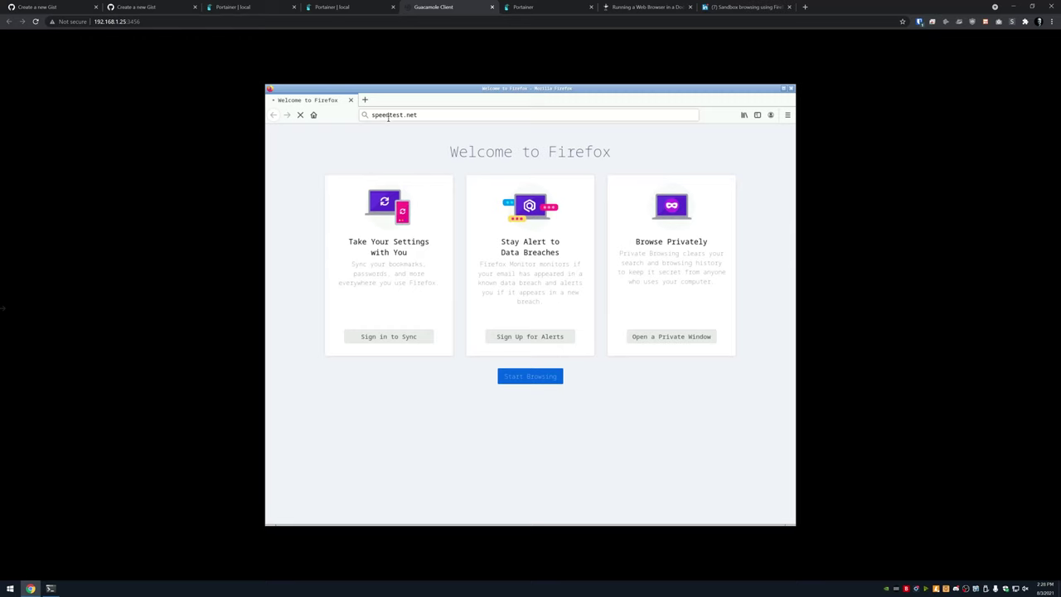
# Load kasmweb.com in the Firefox inside the streamed desktop-deluxe 1.9.0 session.
pyautogui.press('Return')
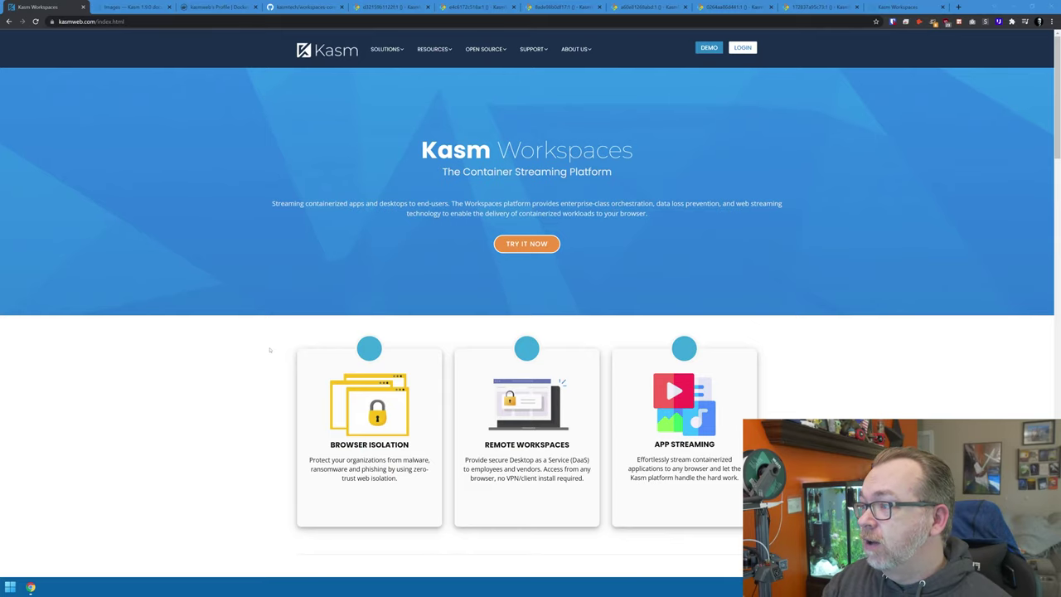
pyautogui.scroll(-1, 269, 349)
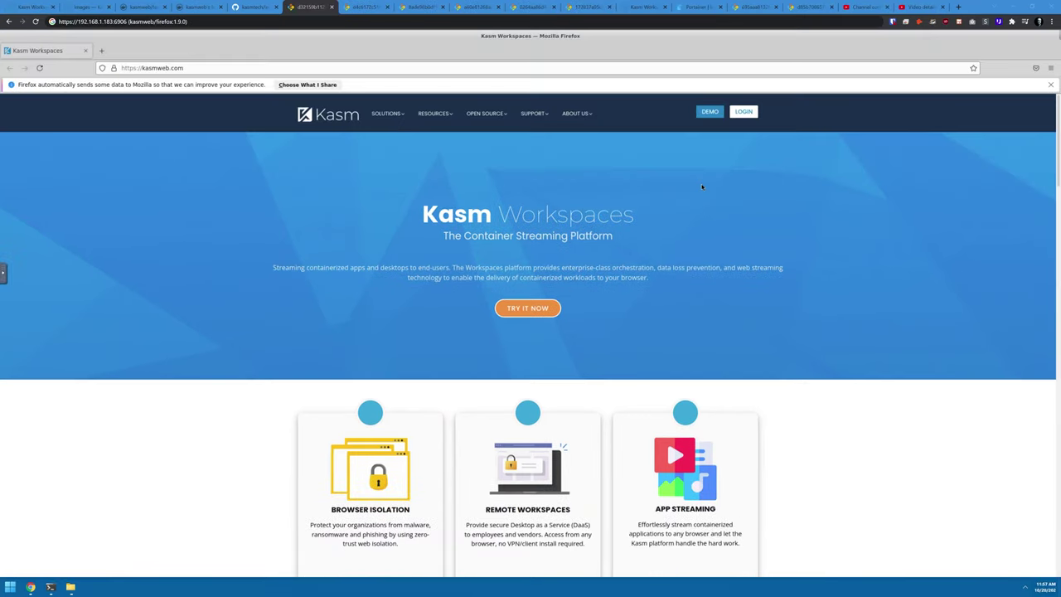
pyautogui.scroll(-3, 702, 186)
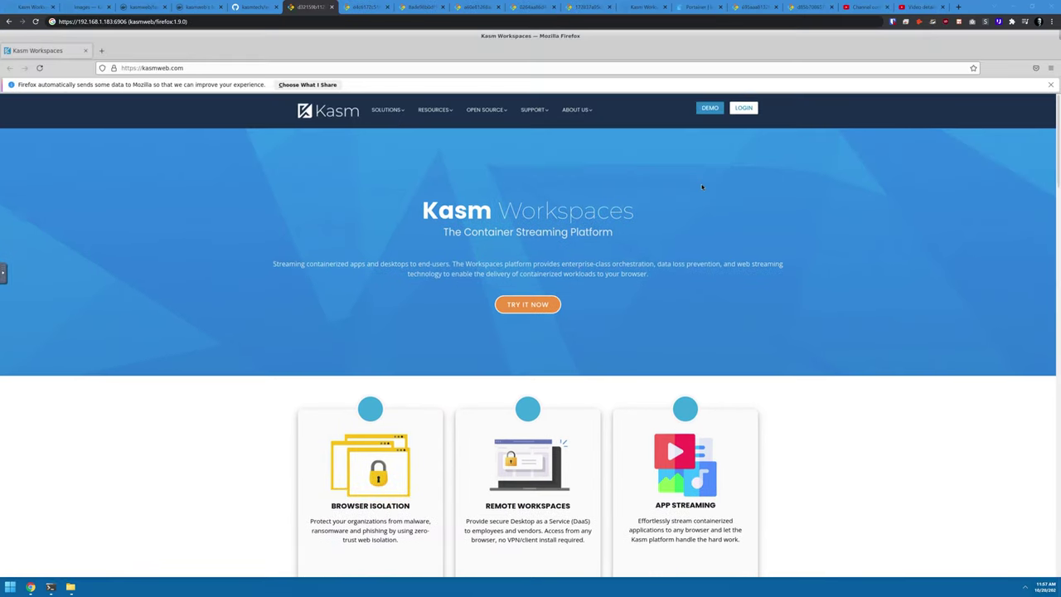
pyautogui.scroll(-5, 702, 186)
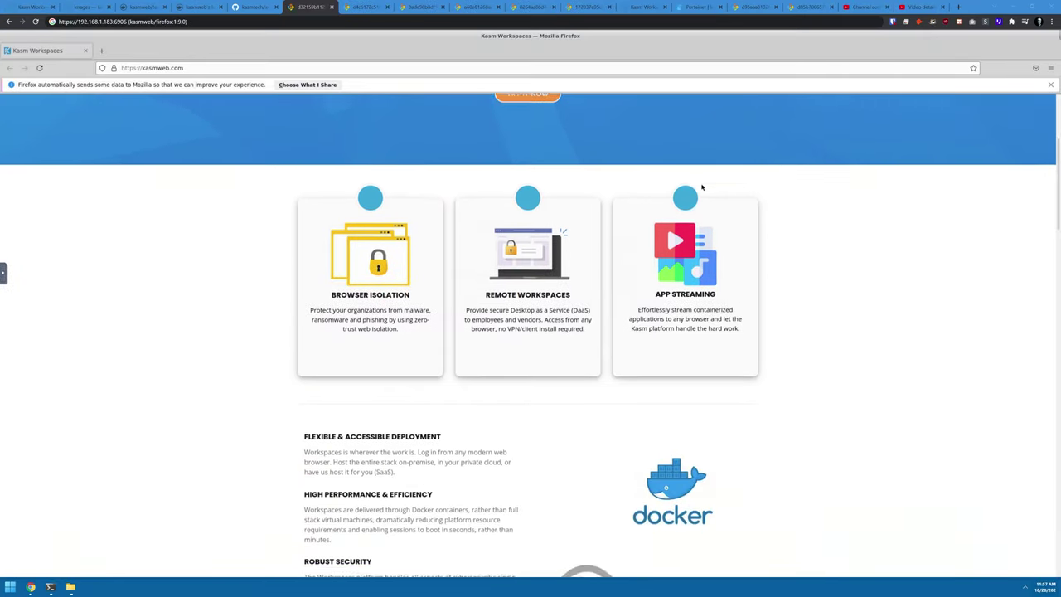
pyautogui.scroll(-1, 701, 186)
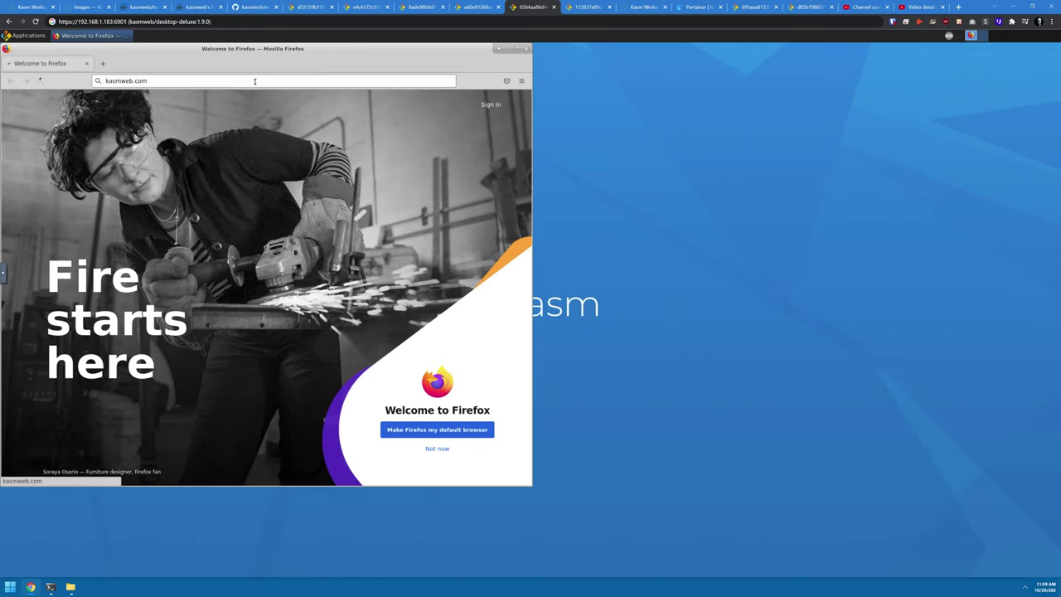
pyautogui.press('Return')
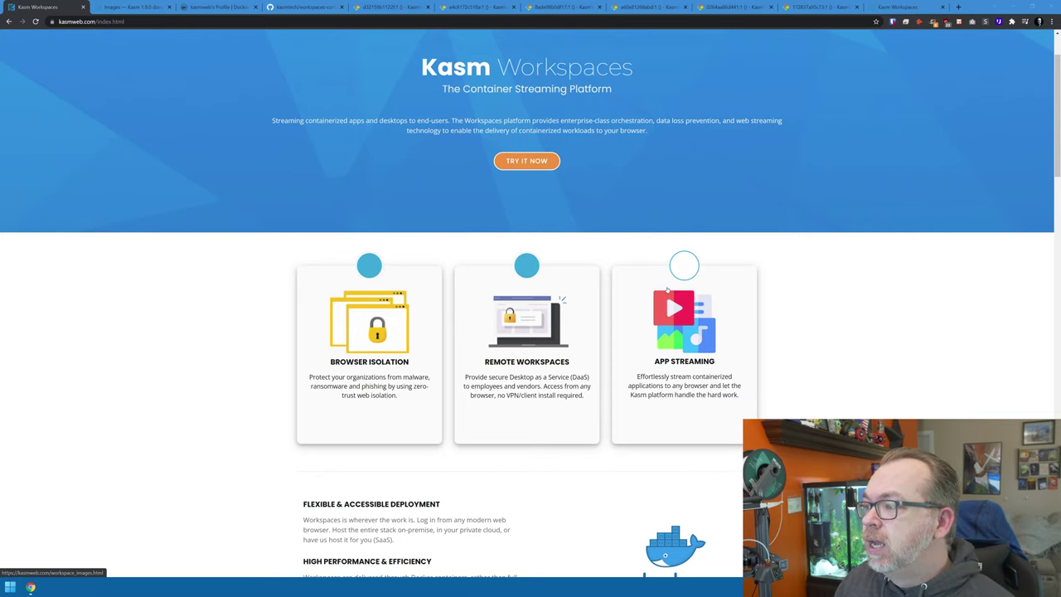
# Scroll kasmweb.com, then bring up the Kasm 1.9.0 docs' Default Images list with chrome, firefox and desktop-deluxe.
pyautogui.scroll(-3, 666, 290)
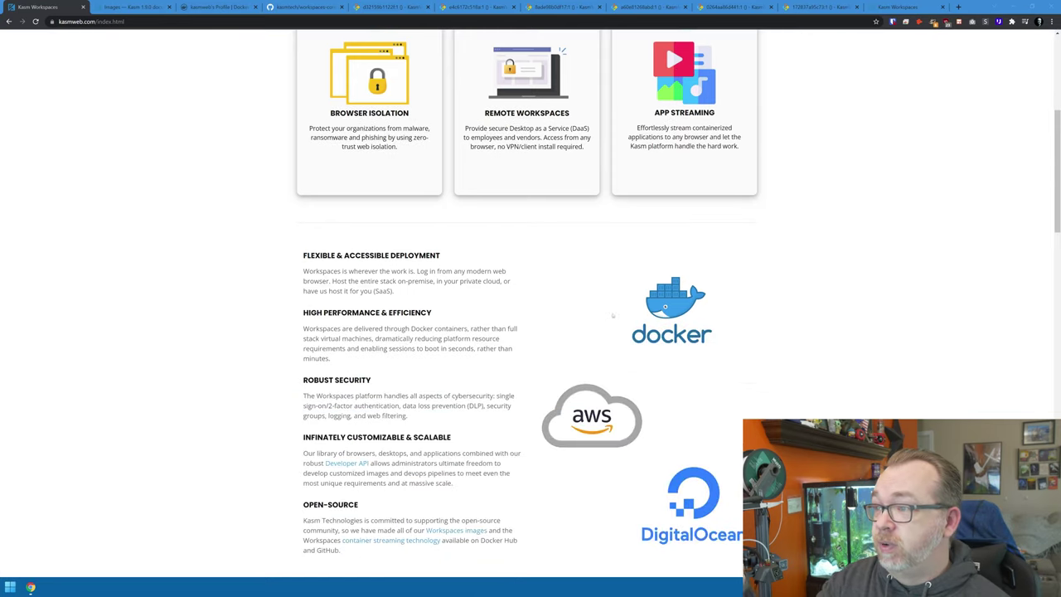
pyautogui.scroll(-2, 613, 315)
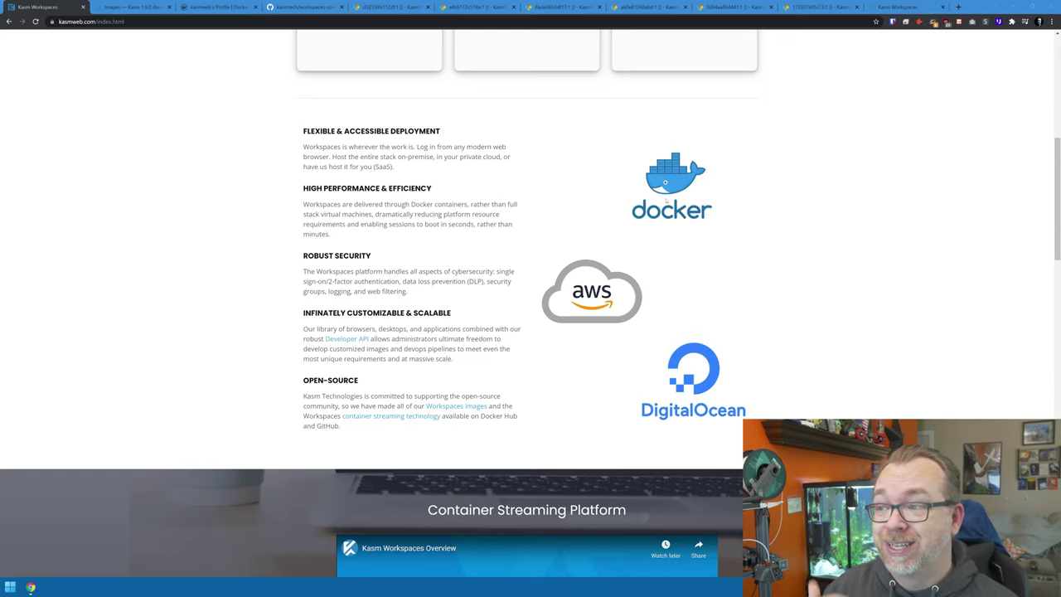
pyautogui.scroll(-5, 665, 199)
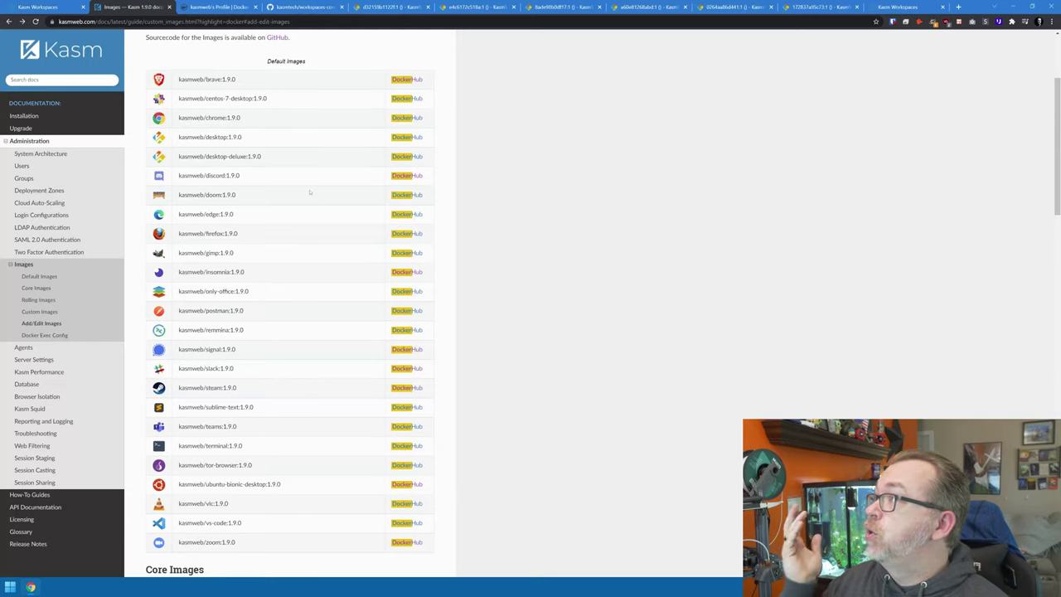
# Open the kasmweb/teams Docker Hub page from its row in the Default Images table.
pyautogui.scroll(2, 310, 192)
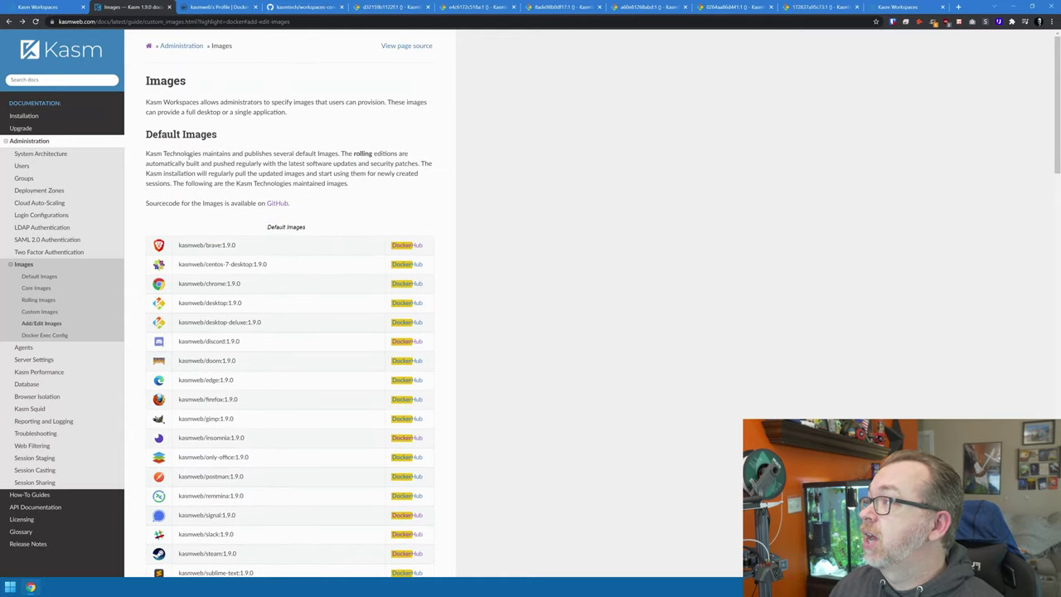
pyautogui.scroll(-2, 302, 206)
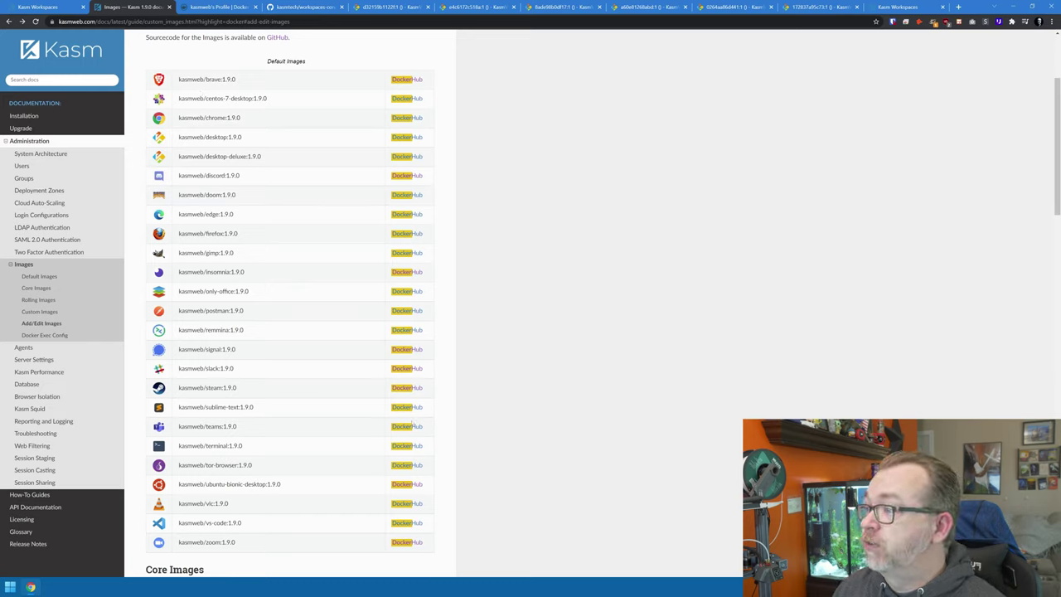
pyautogui.click(411, 428)
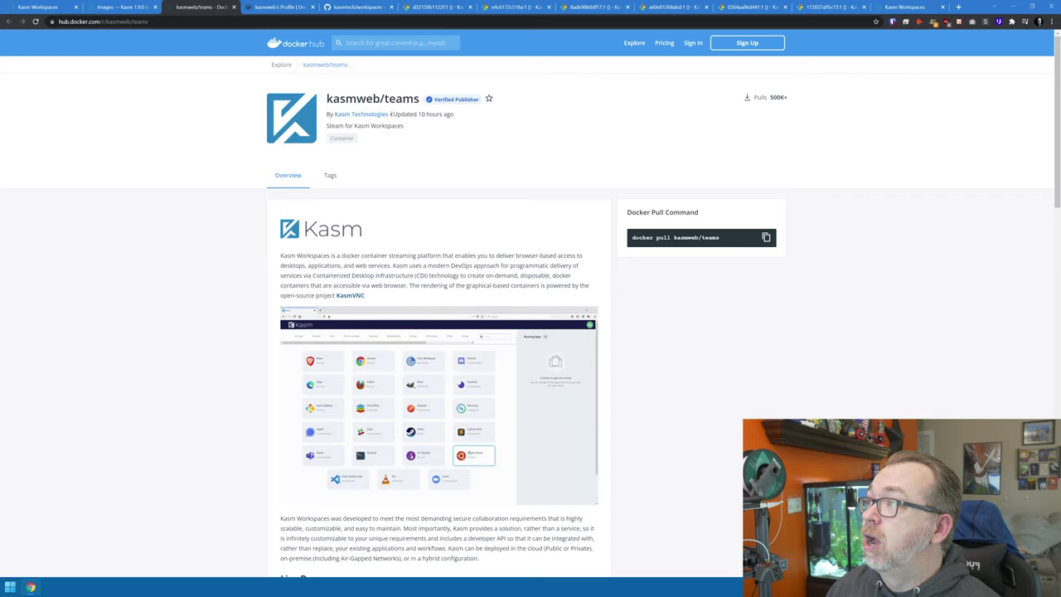
# Note the image's last-updated date, browse kasmweb's 50 repositories, then return to the Firefox session.
pyautogui.moveTo(392, 113); pyautogui.dragTo(451, 115)
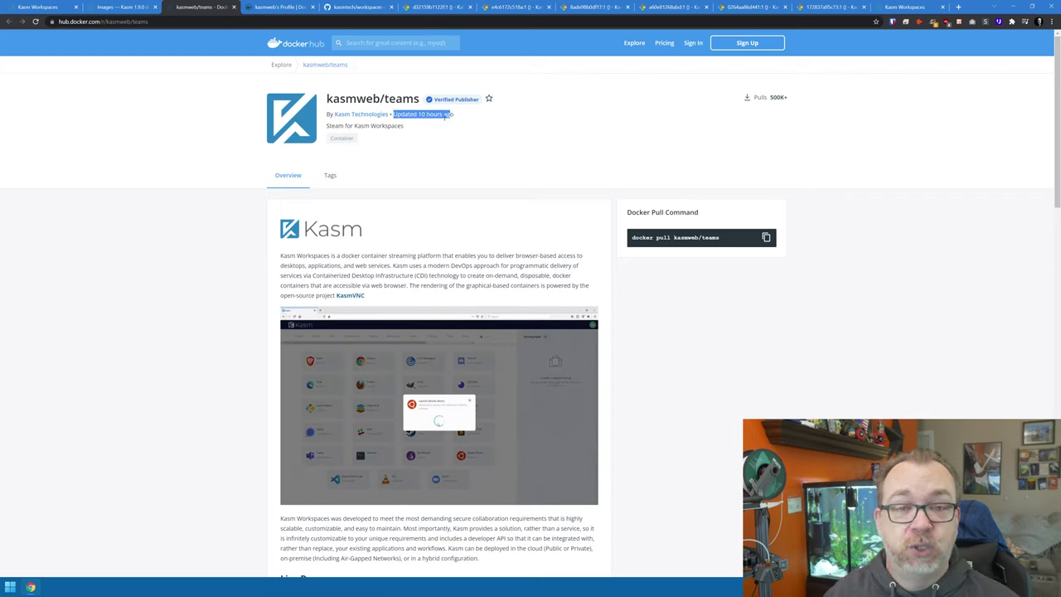
pyautogui.click(267, 5)
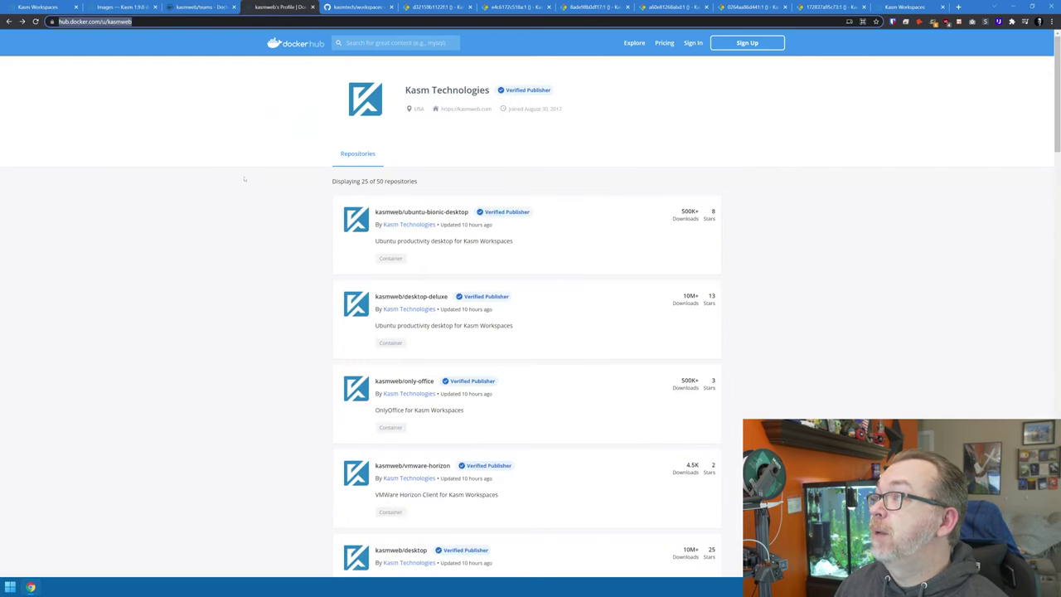
pyautogui.click(292, 246)
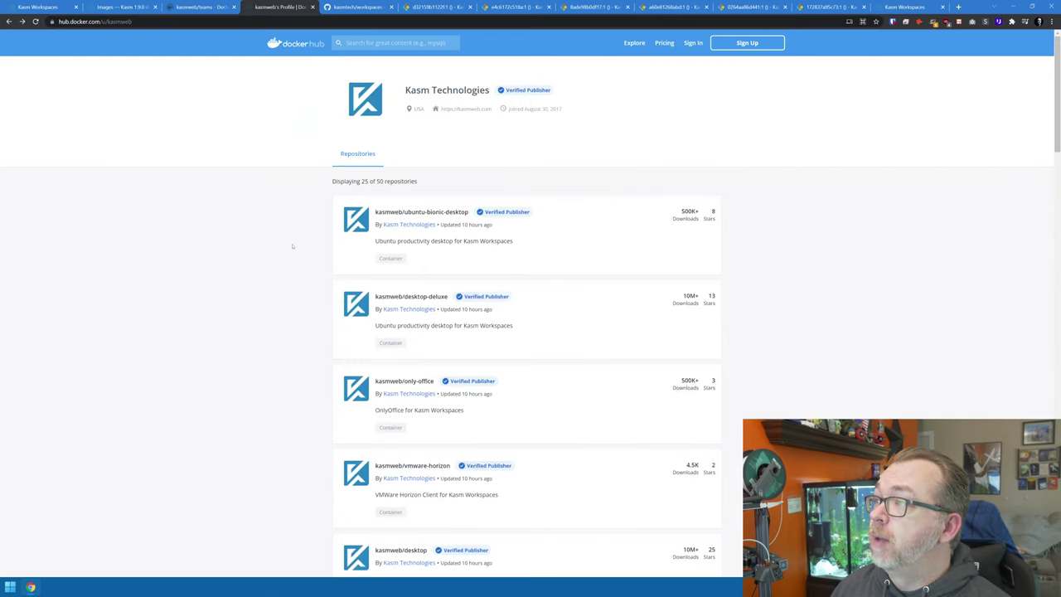
pyautogui.scroll(-2, 294, 247)
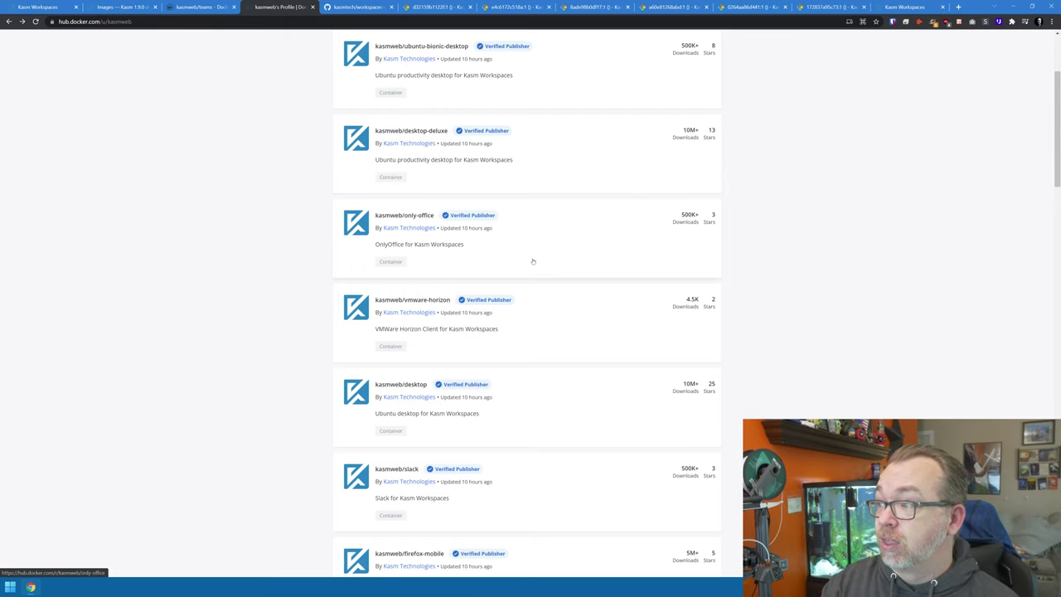
pyautogui.scroll(-3, 538, 278)
pyautogui.scroll(5, 543, 306)
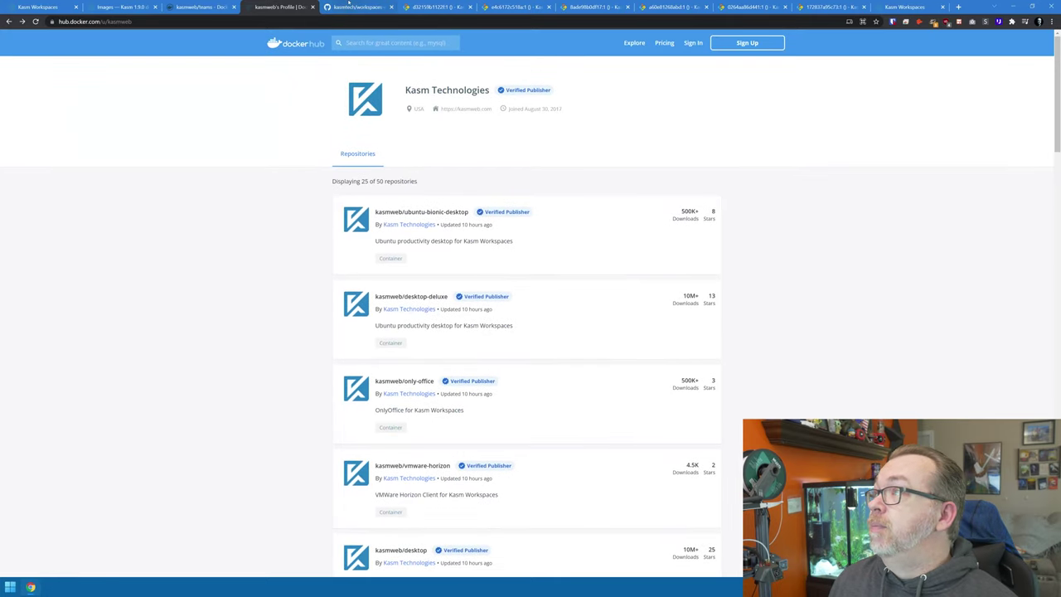
pyautogui.click(435, 7)
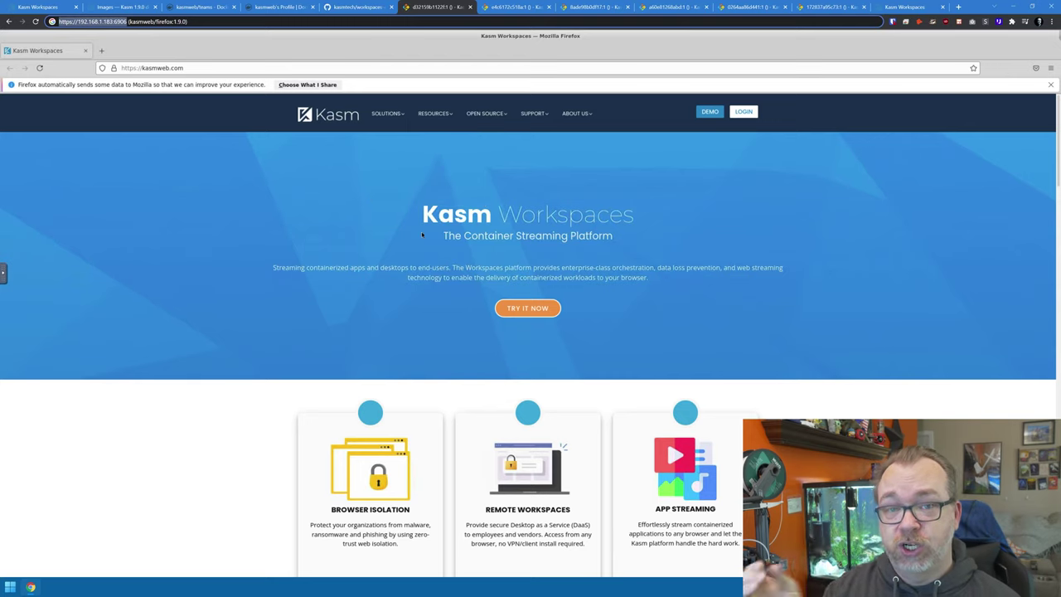
# Switch to the kasmweb/discord:1.9.0-rolling session showing a server's general channel.
pyautogui.scroll(-1, 460, 242)
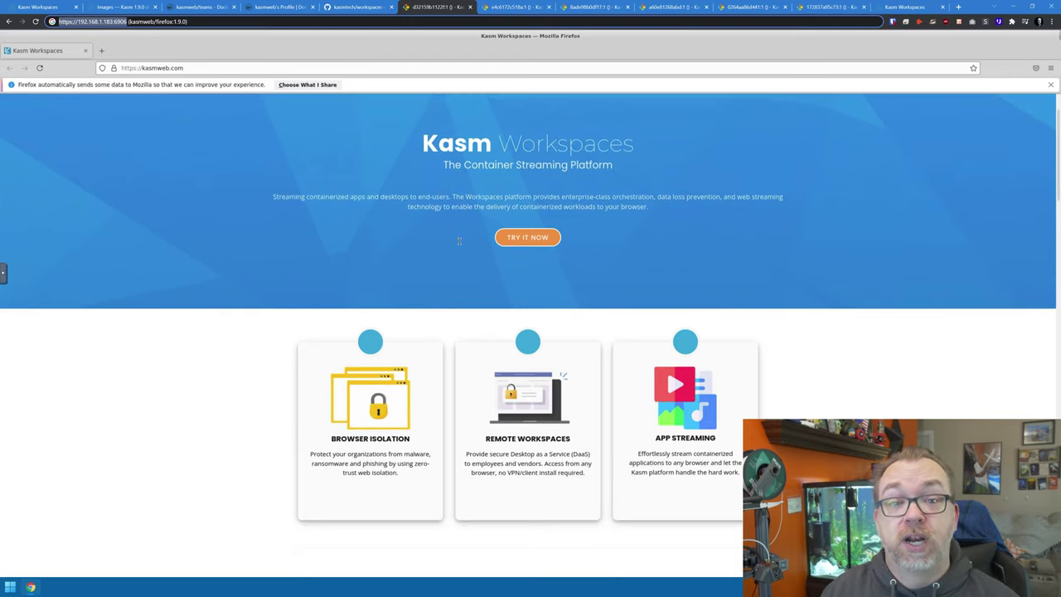
pyautogui.click(501, 5)
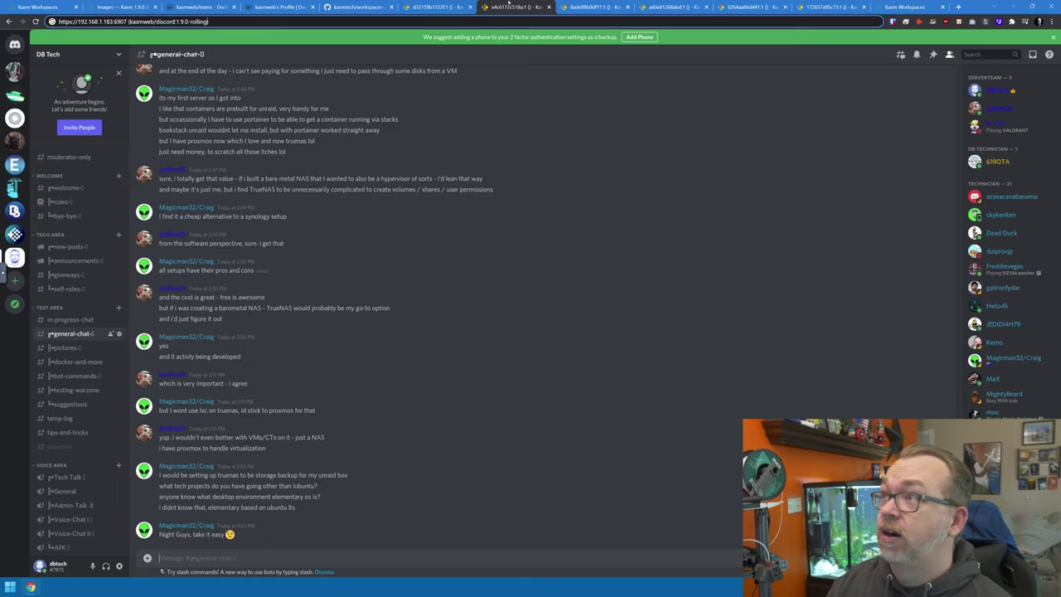
# Switch to the port 6904 Discord session and highlight the image name in its address.
pyautogui.click(577, 4)
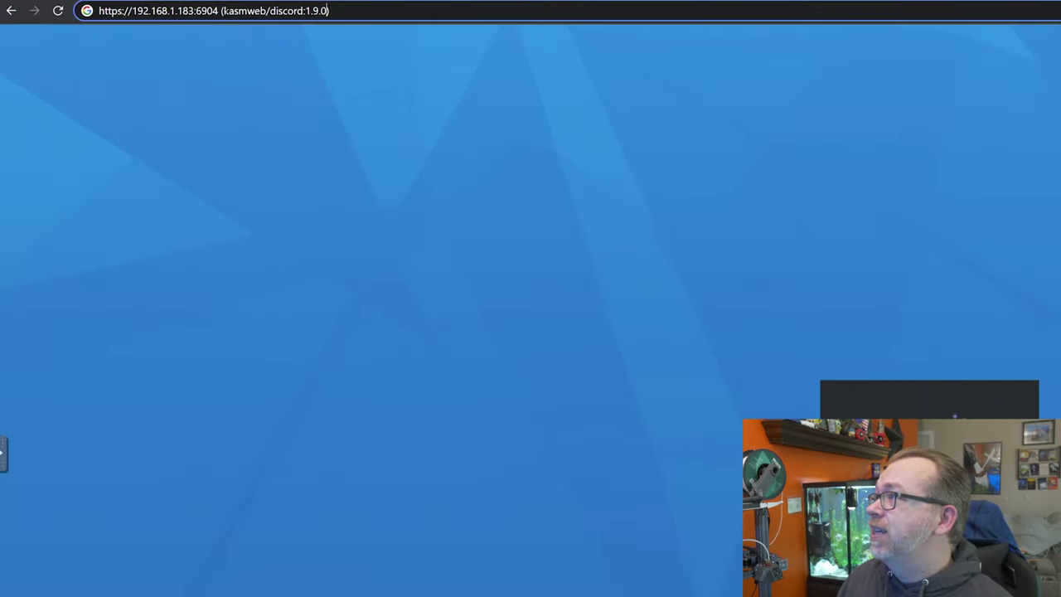
pyautogui.moveTo(223, 10); pyautogui.dragTo(289, 11)
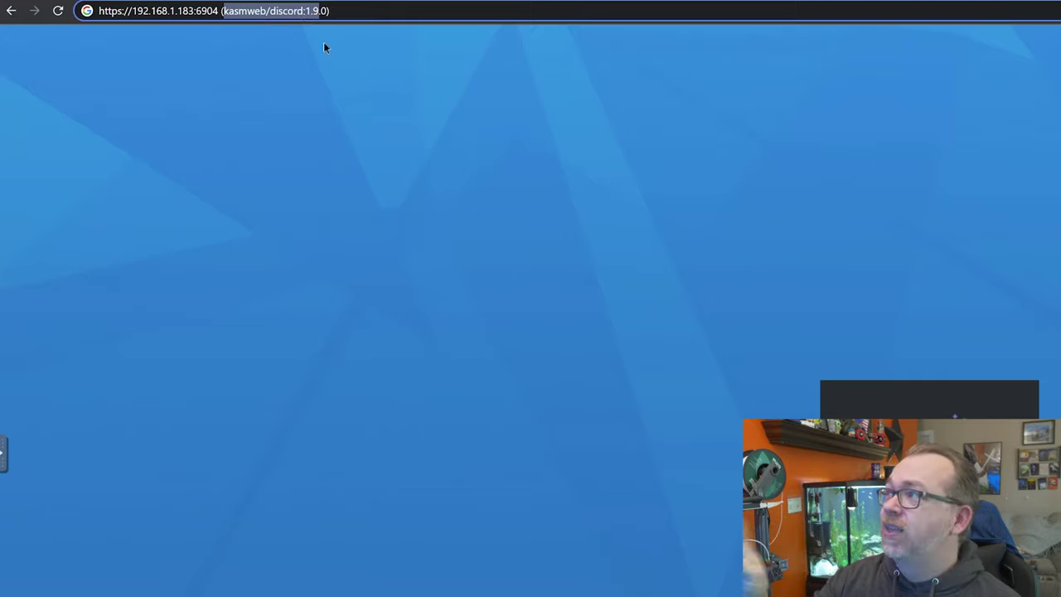
pyautogui.press('End')
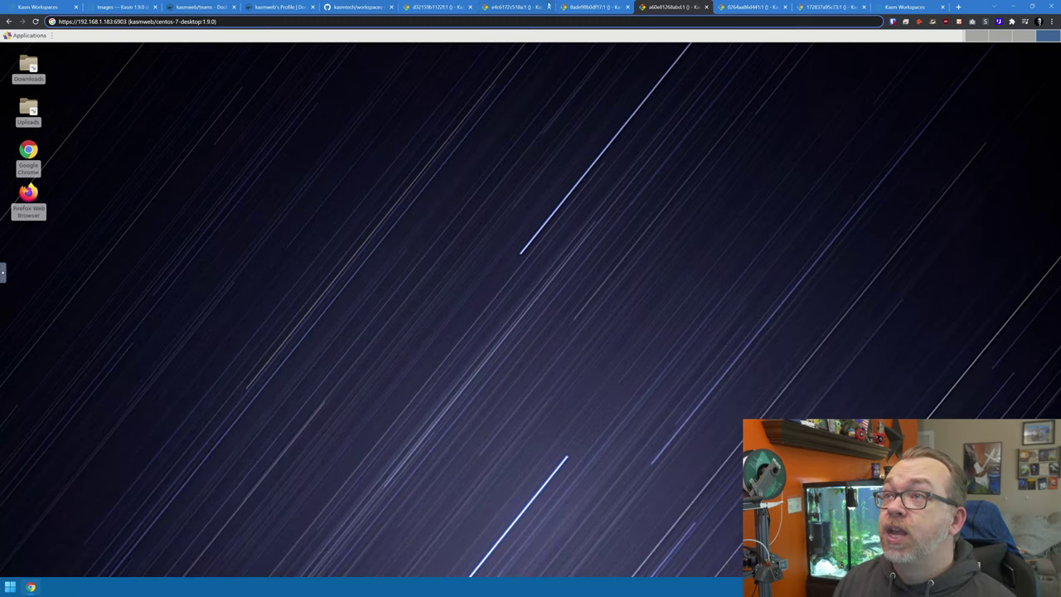
# Switch to the desktop-deluxe container session, then on to the DOOM container session.
pyautogui.click(738, 5)
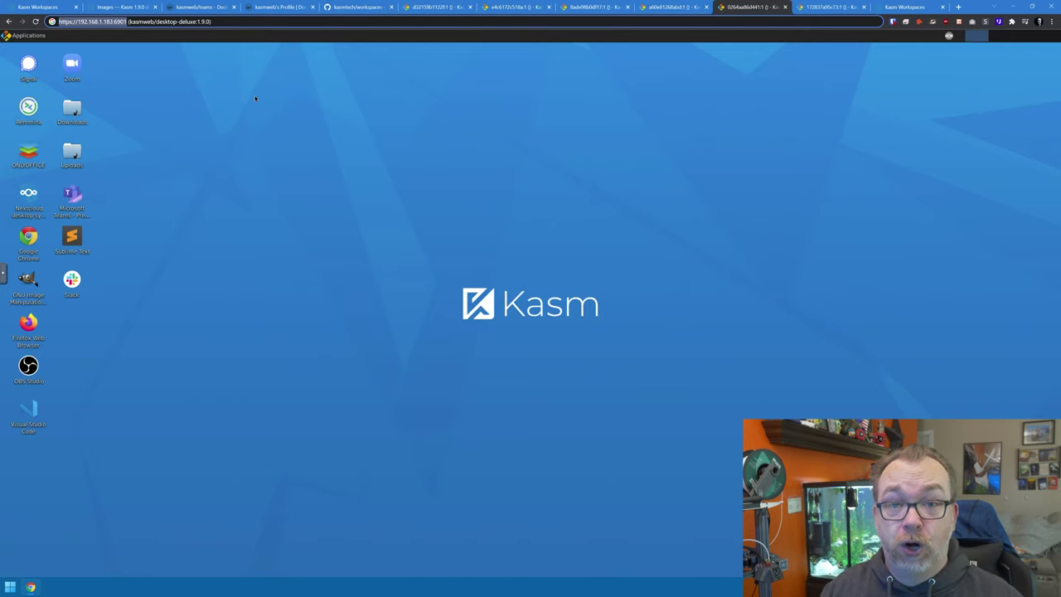
pyautogui.click(829, 6)
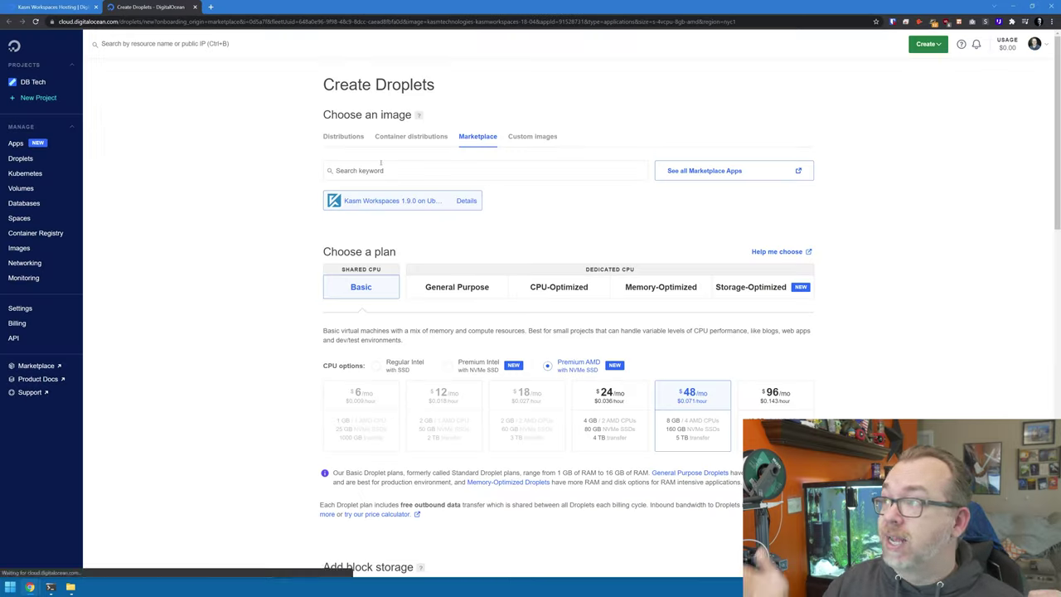
# Create the Kasm droplet at 137.184.87.147 and SSH in as root, accepting the host key.
pyautogui.scroll(-15, 469, 324)
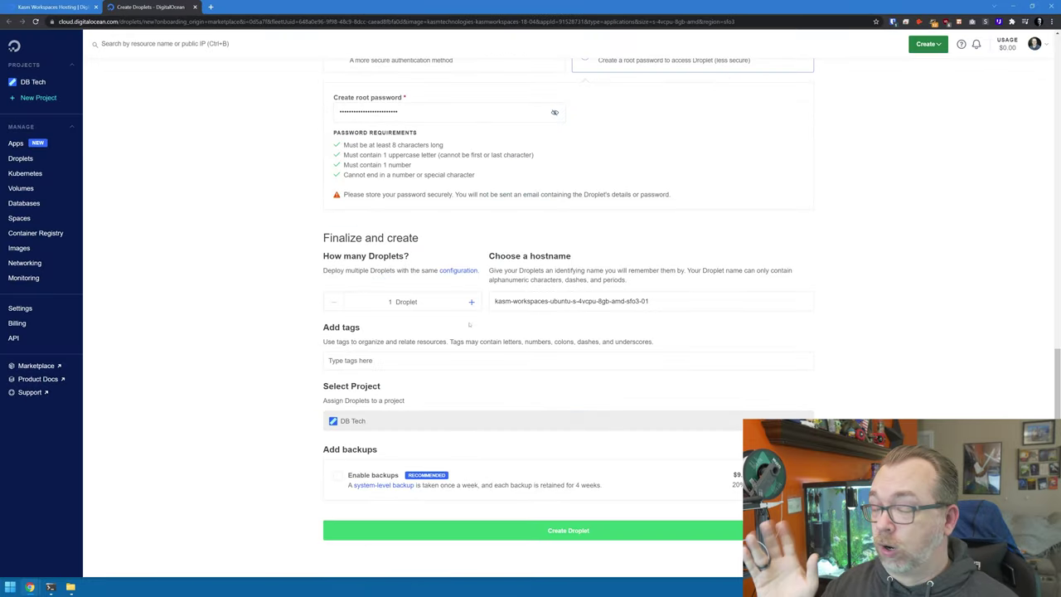
pyautogui.click(522, 531)
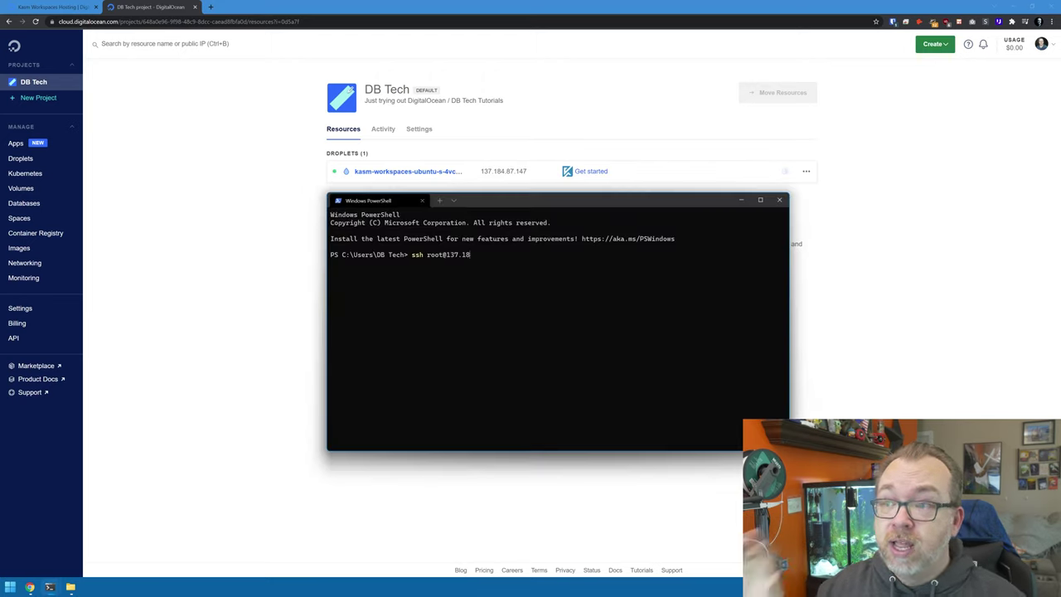
pyautogui.write('4.87.147')
pyautogui.press('Return')
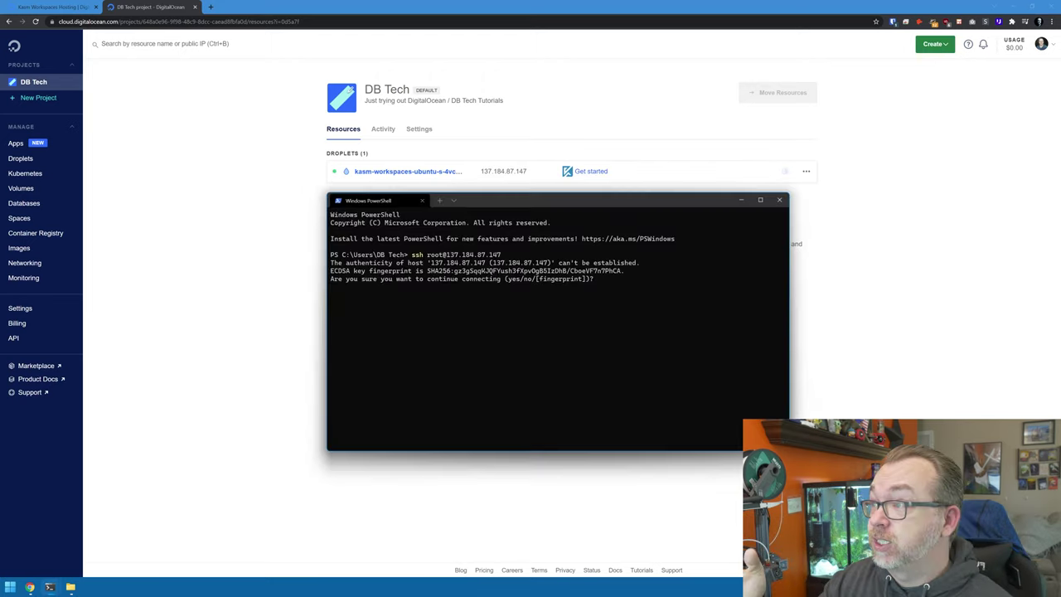
pyautogui.write('yes')
pyautogui.press('Return')
pyautogui.press('Return')
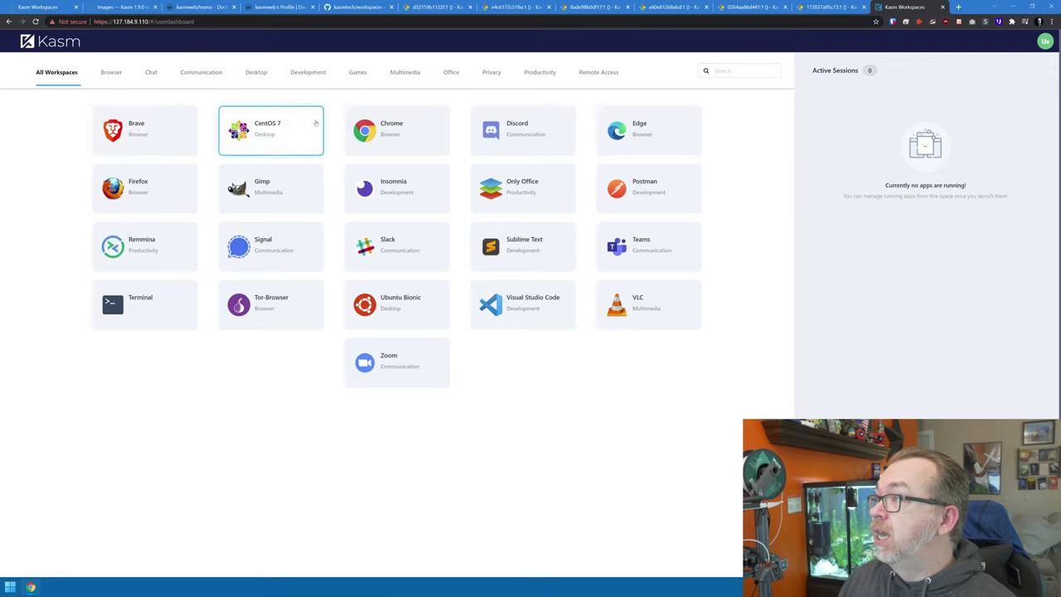
# Launch a Brave browser session, then delete it from the side panel and confirm.
pyautogui.click(145, 130)
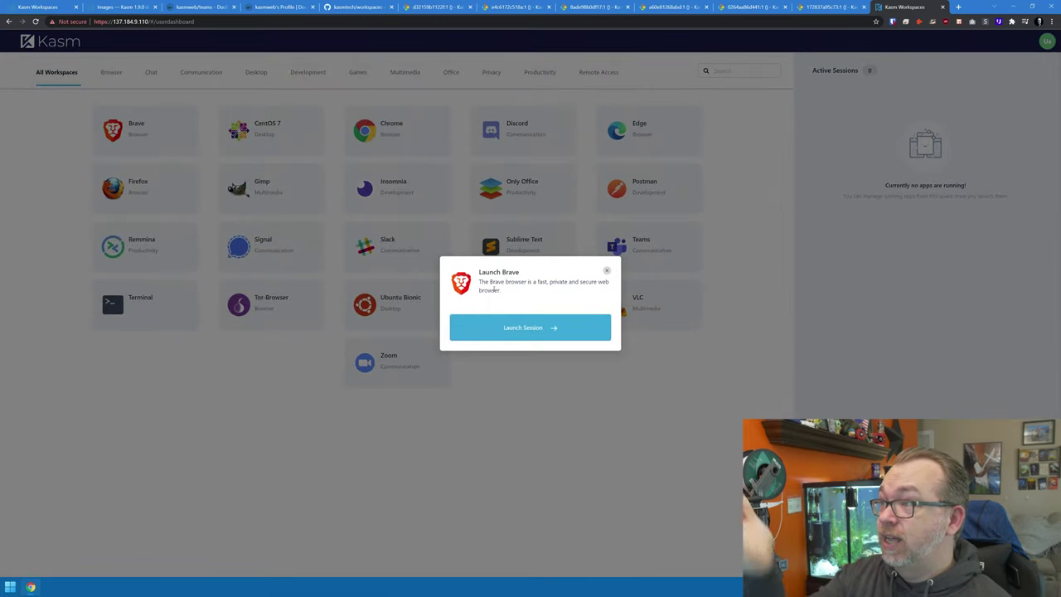
pyautogui.click(508, 328)
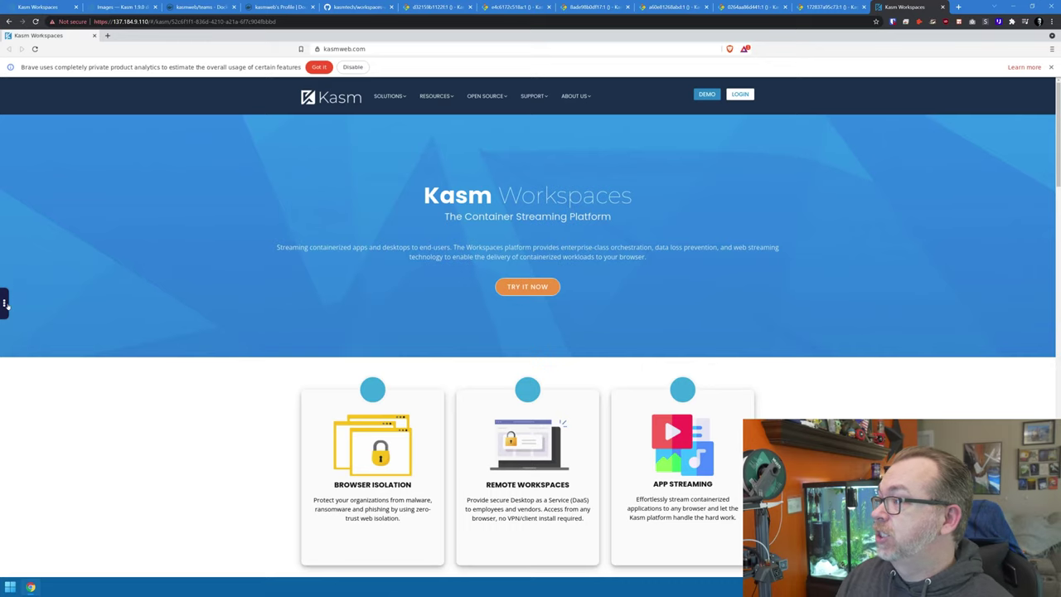
pyautogui.click(5, 304)
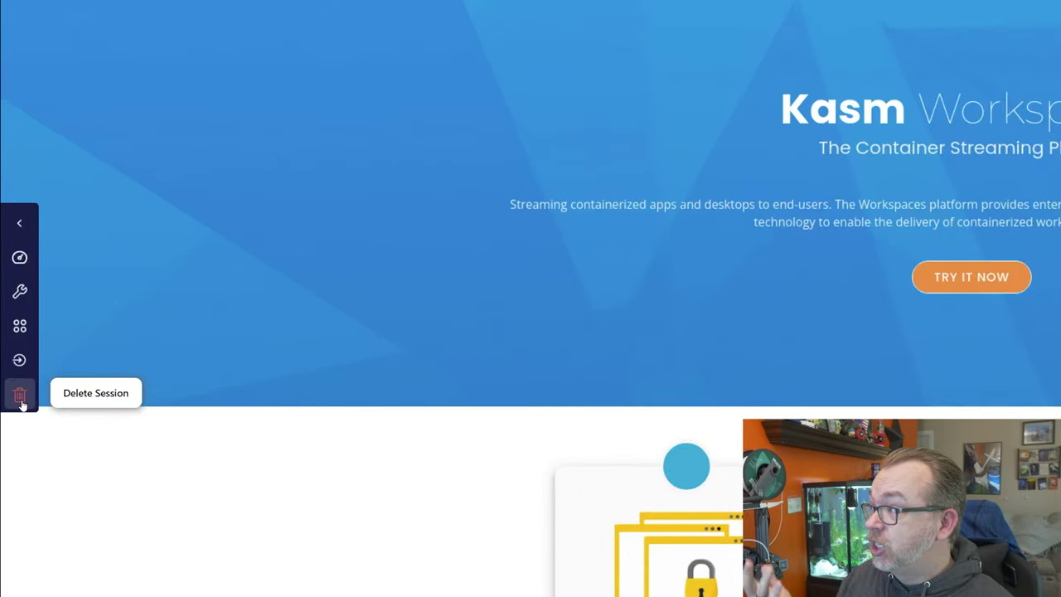
pyautogui.click(20, 395)
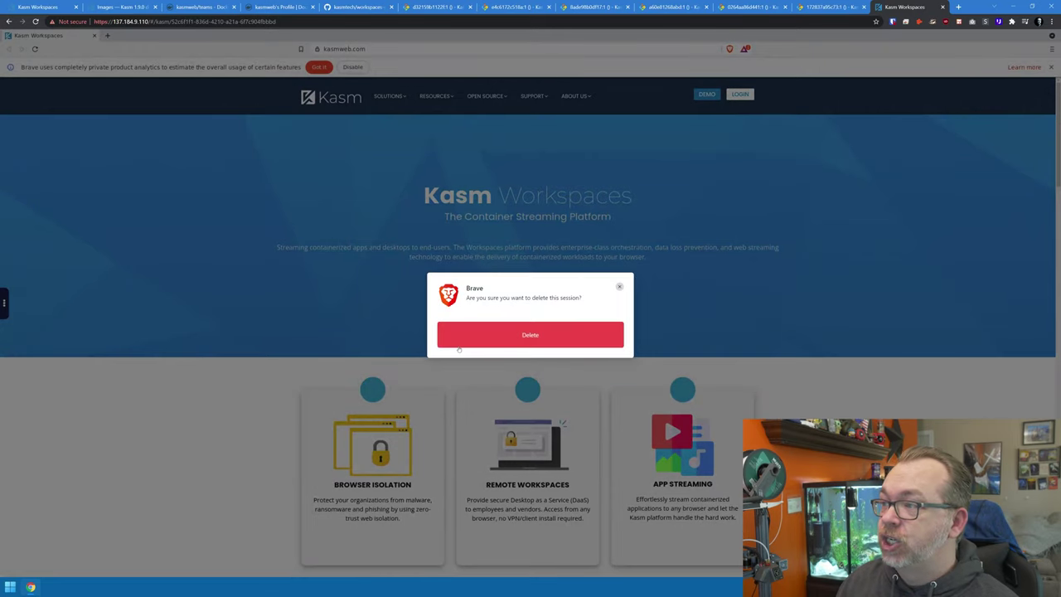
pyautogui.click(458, 345)
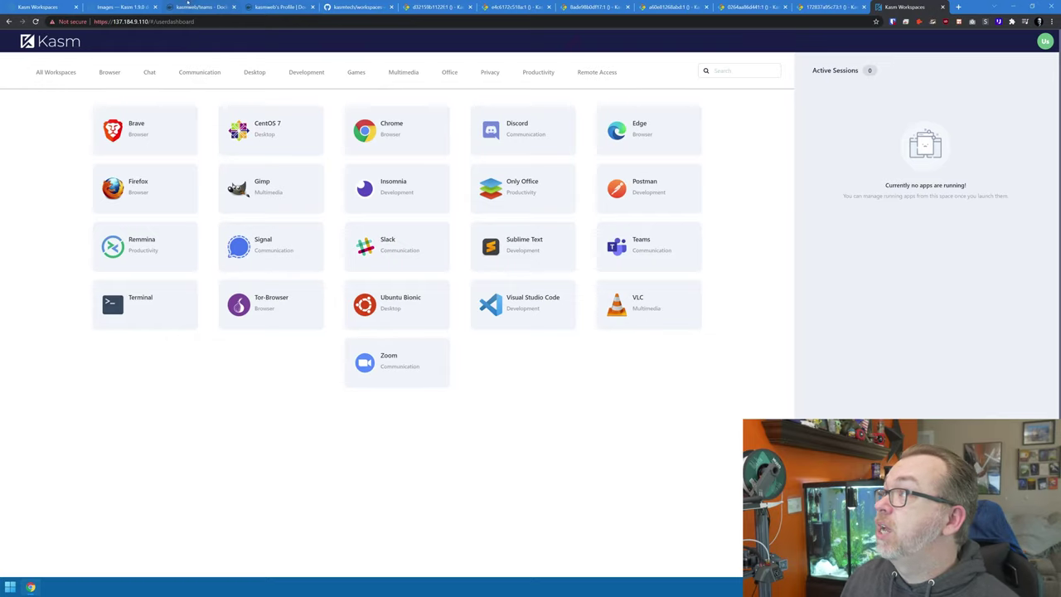
# Return to the 'Images — Kasm 1.9.0' docs showing kasmweb images from brave through zoom.
pyautogui.click(101, 9)
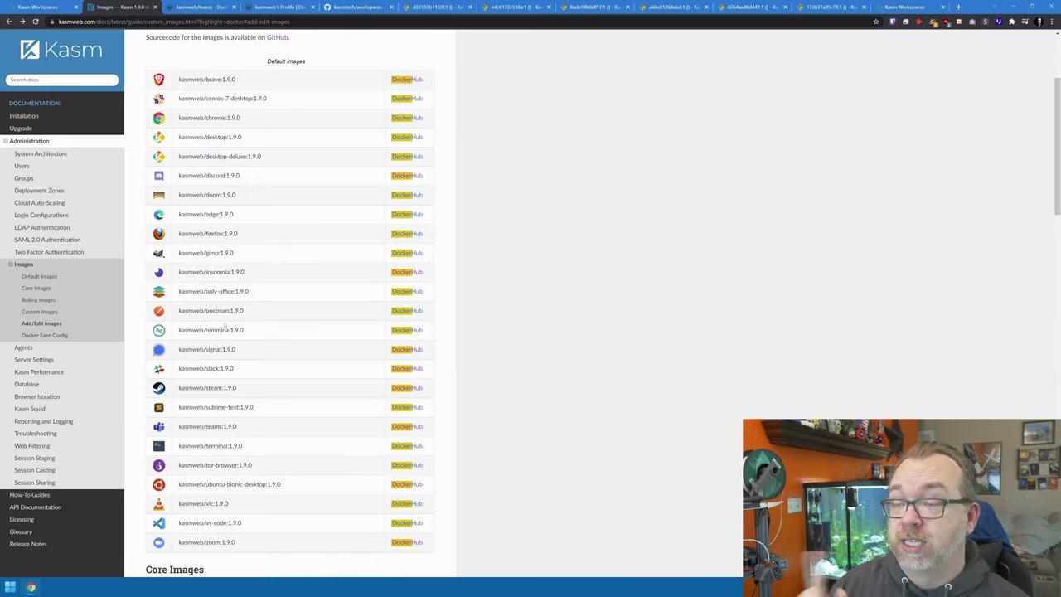
# Copy the sample docker run command from the workspaces-core-images GitHub README.
pyautogui.click(258, 5)
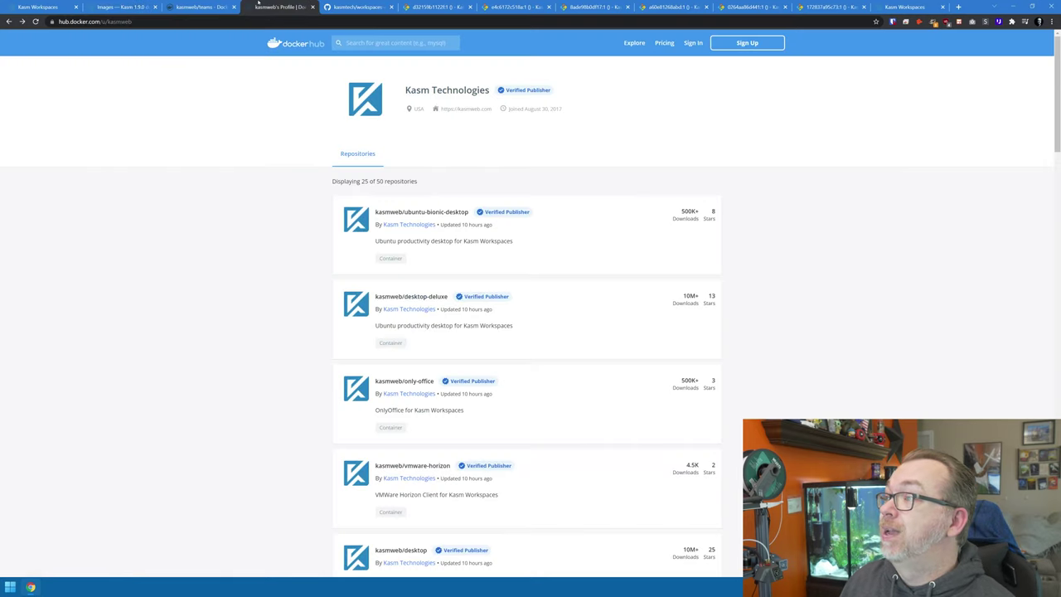
pyautogui.click(201, 6)
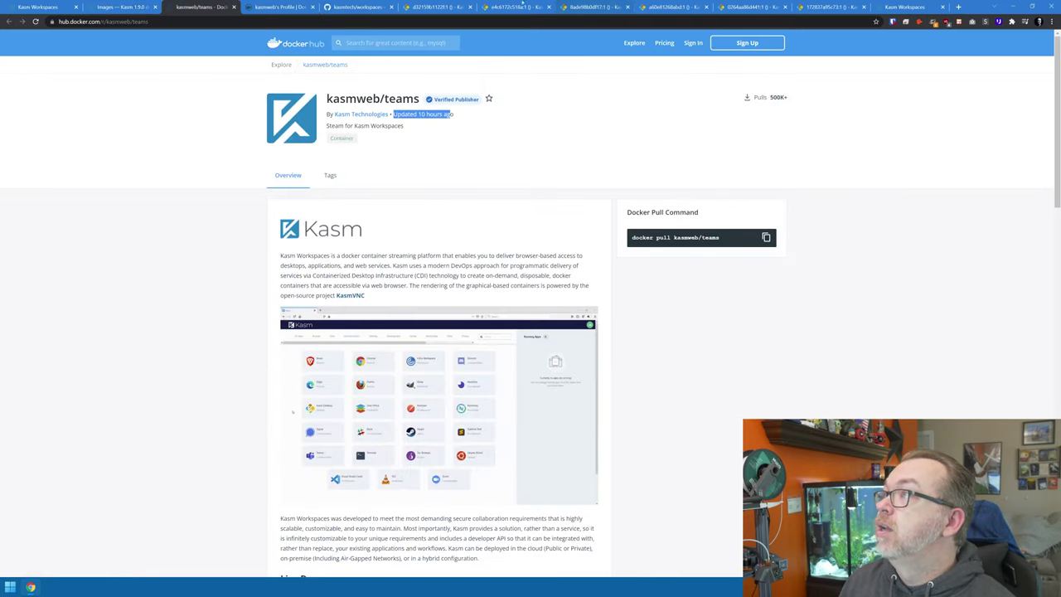
pyautogui.click(380, 7)
pyautogui.scroll(-2, 386, 280)
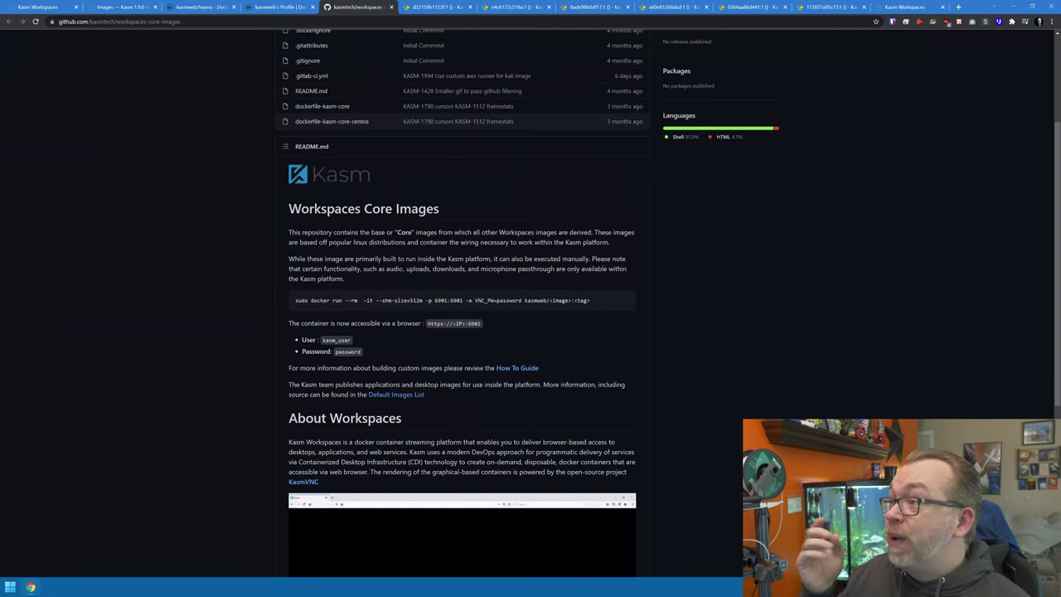
pyautogui.tripleClick(440, 300)
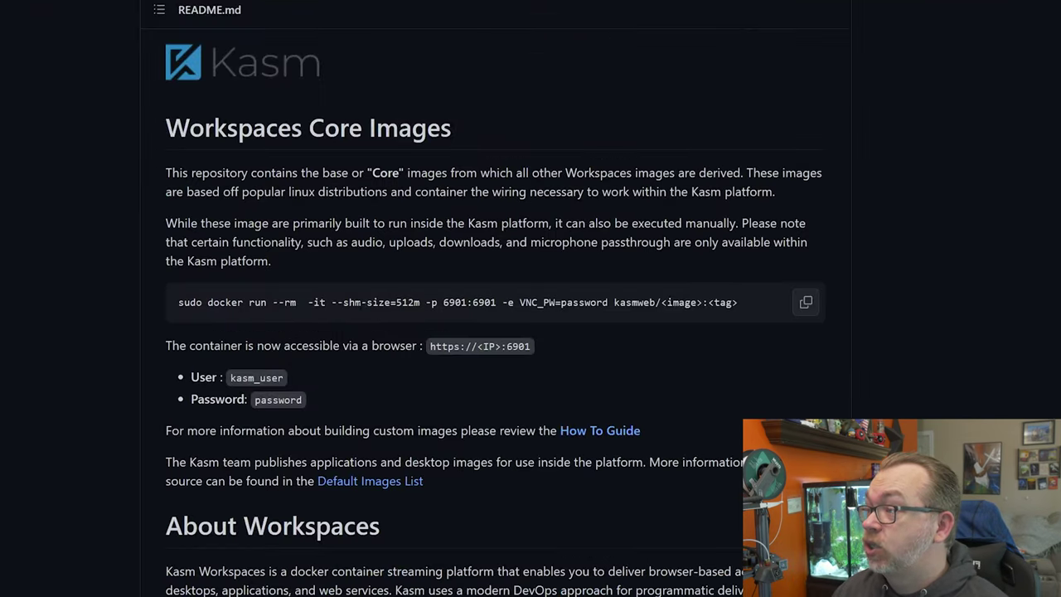
pyautogui.rightClick(359, 305)
pyautogui.click(392, 320)
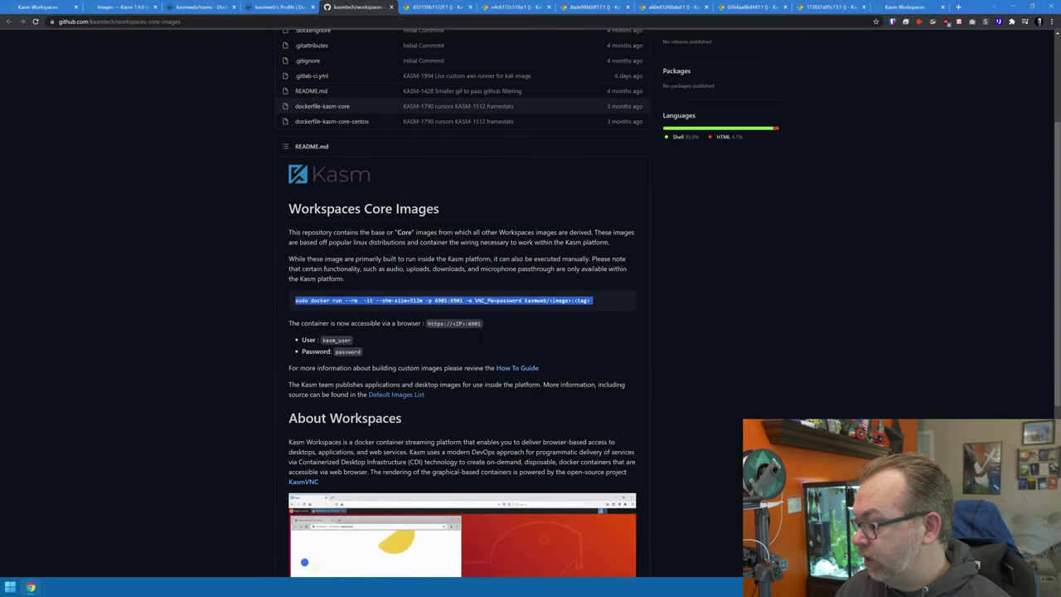
pyautogui.hotkey('alt', 'Tab')
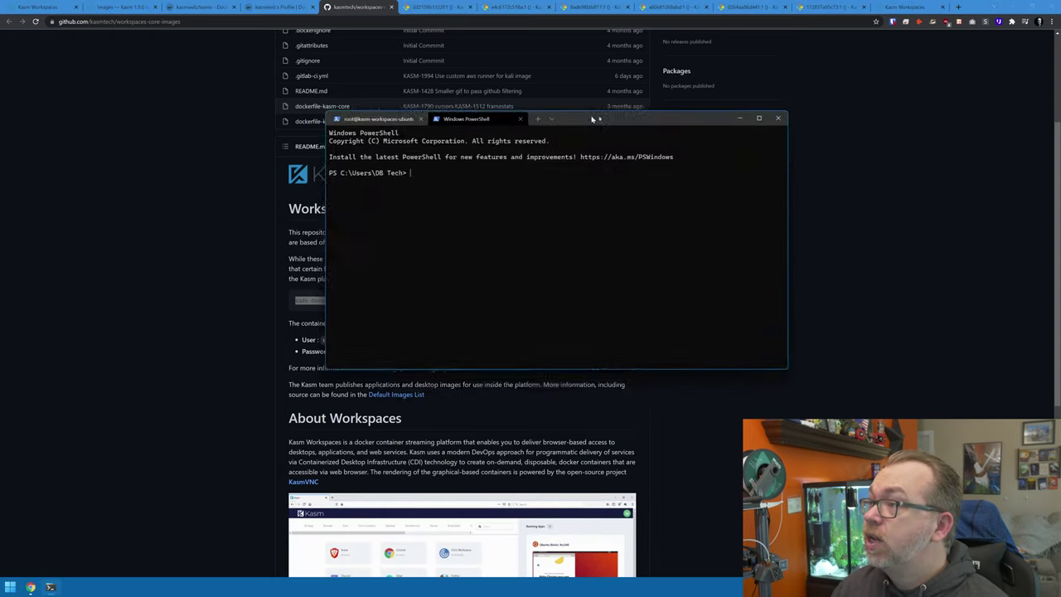
# Enlarge the terminal text and widen the PowerShell window on both sides.
pyautogui.press('super')
pyautogui.press('Escape')
pyautogui.hotkey('ctrl', '+')
pyautogui.hotkey('ctrl', '+')
pyautogui.hotkey('ctrl', '+')
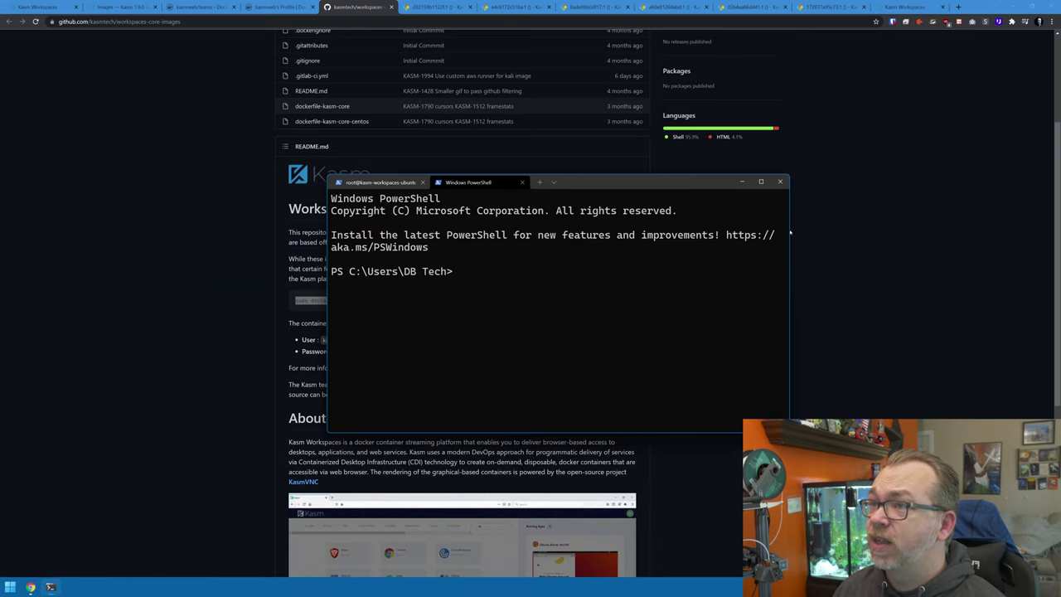
pyautogui.moveTo(789, 228); pyautogui.dragTo(961, 228)
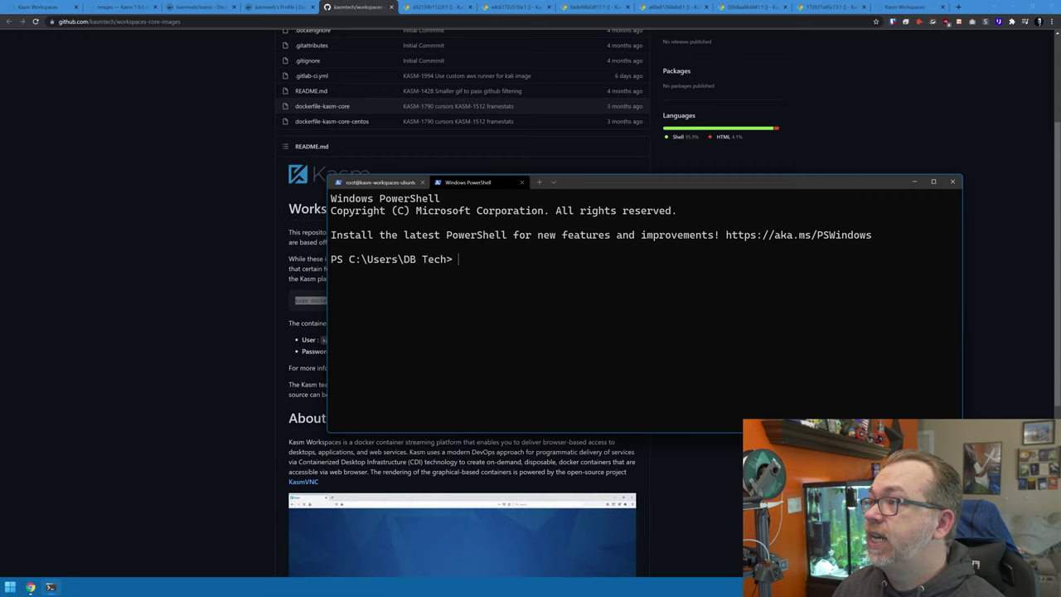
pyautogui.moveTo(329, 266); pyautogui.dragTo(123, 284)
# Paste the sudo docker run command and change its host port to 6910.
pyautogui.rightClick(290, 294)
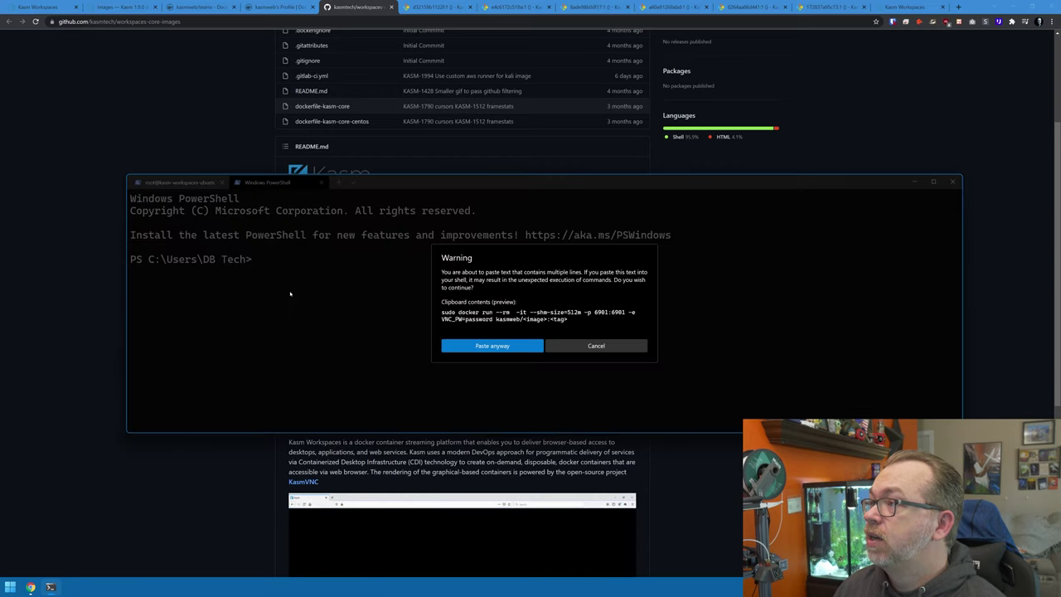
pyautogui.click(456, 345)
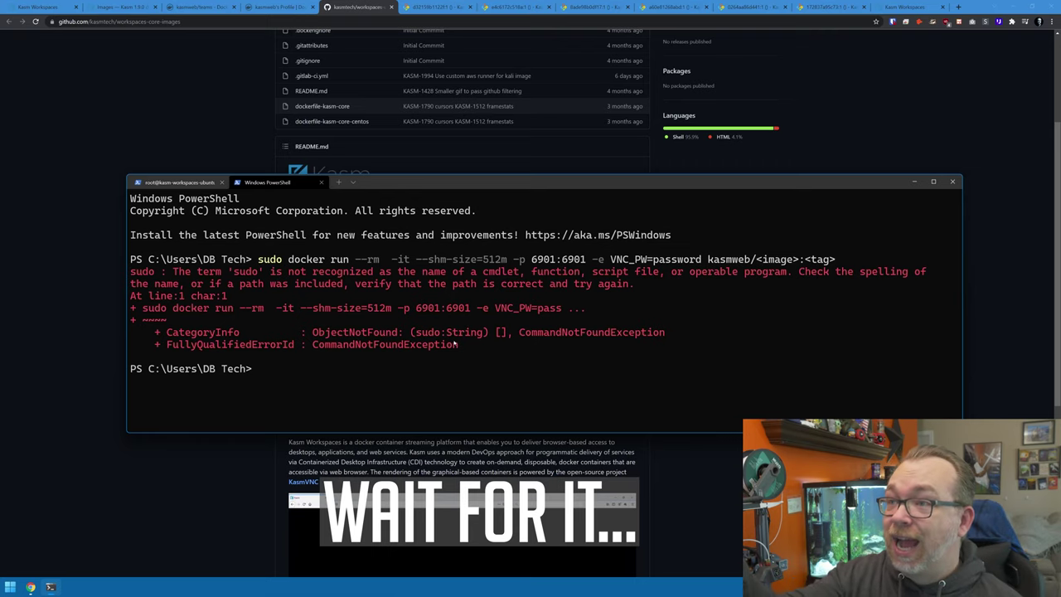
pyautogui.press('Up')
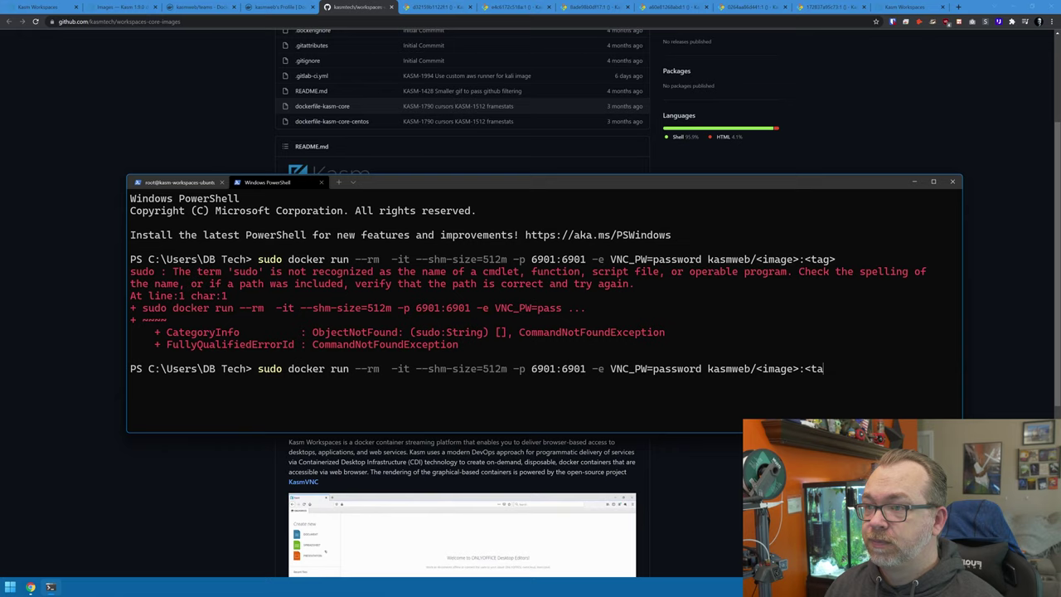
pyautogui.press('BackSpace')
pyautogui.press('BackSpace')
pyautogui.press('BackSpace')
pyautogui.press('BackSpace')
pyautogui.press('BackSpace')
pyautogui.press('BackSpace')
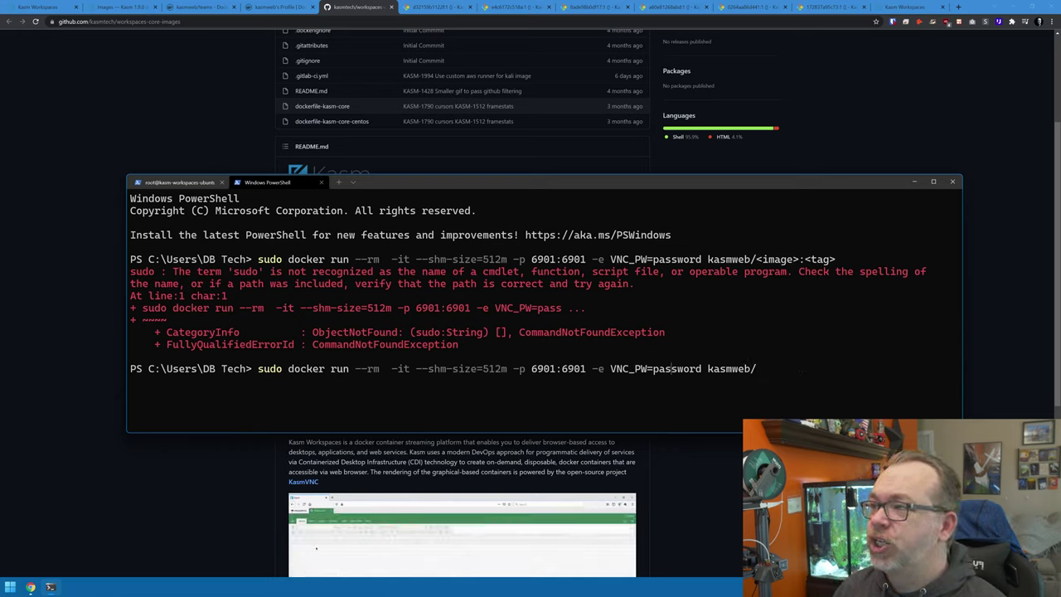
pyautogui.press('BackSpace')
pyautogui.press('Left')
pyautogui.write('1')
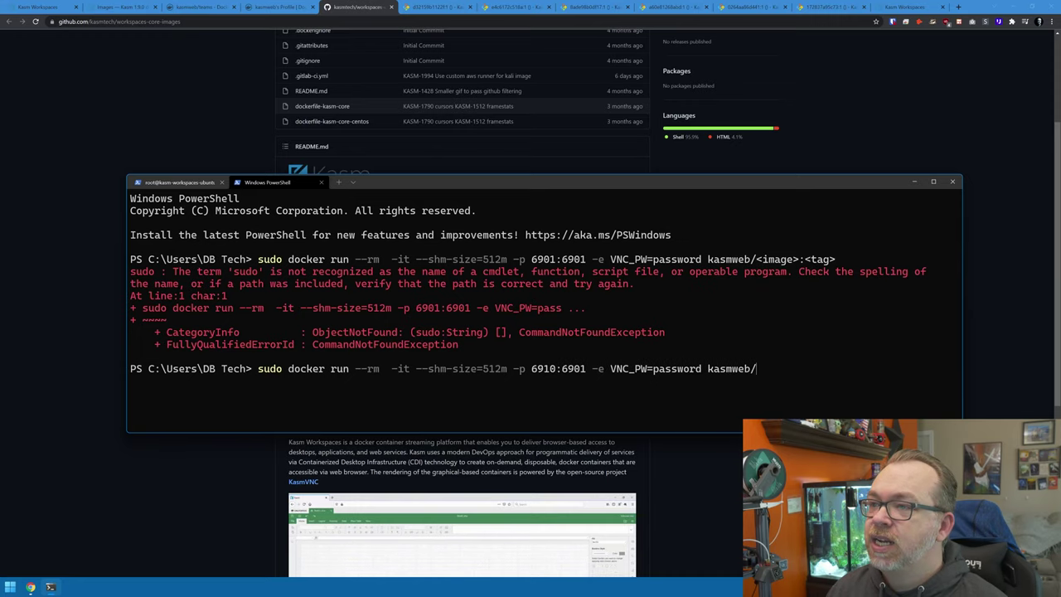
# Insert the only-office:1.9.0 image name from the Kasm docs and retry; sudo is unrecognized.
pyautogui.click(51, 587)
pyautogui.click(120, 7)
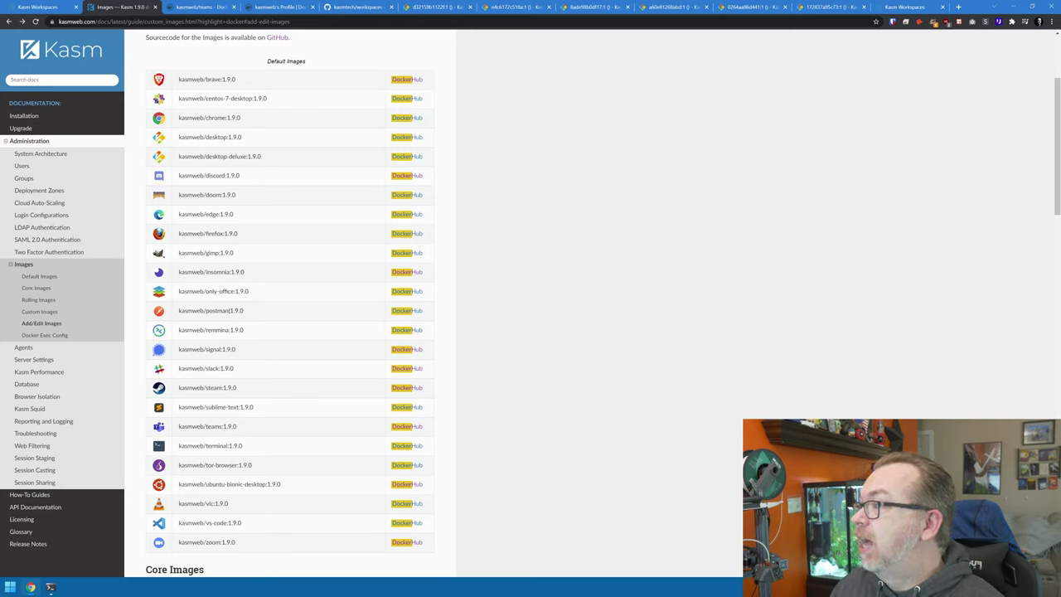
pyautogui.moveTo(206, 291); pyautogui.dragTo(264, 291)
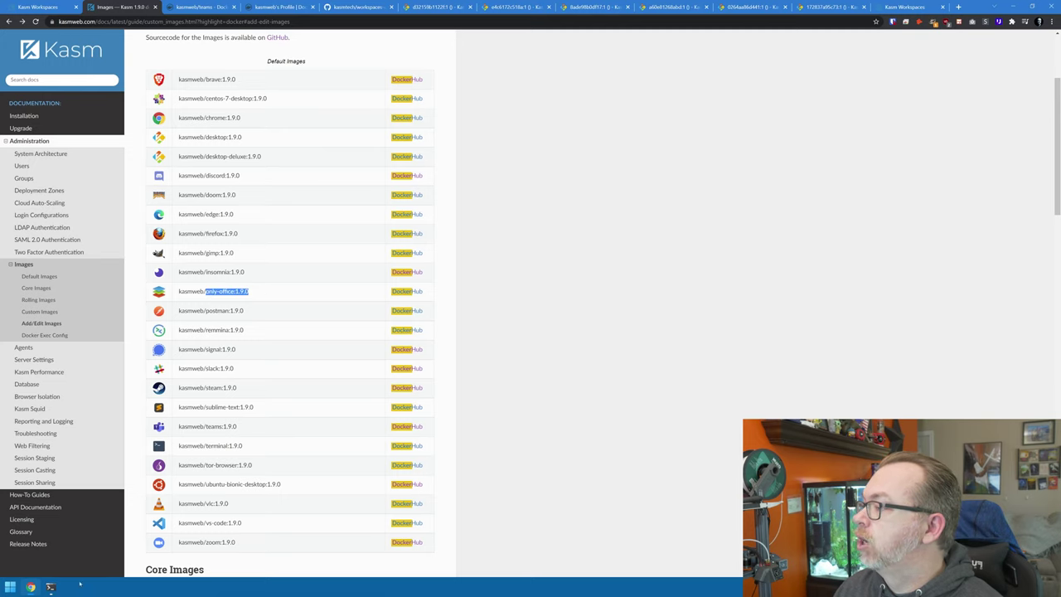
pyautogui.click(51, 587)
pyautogui.hotkey('ctrl', 'v')
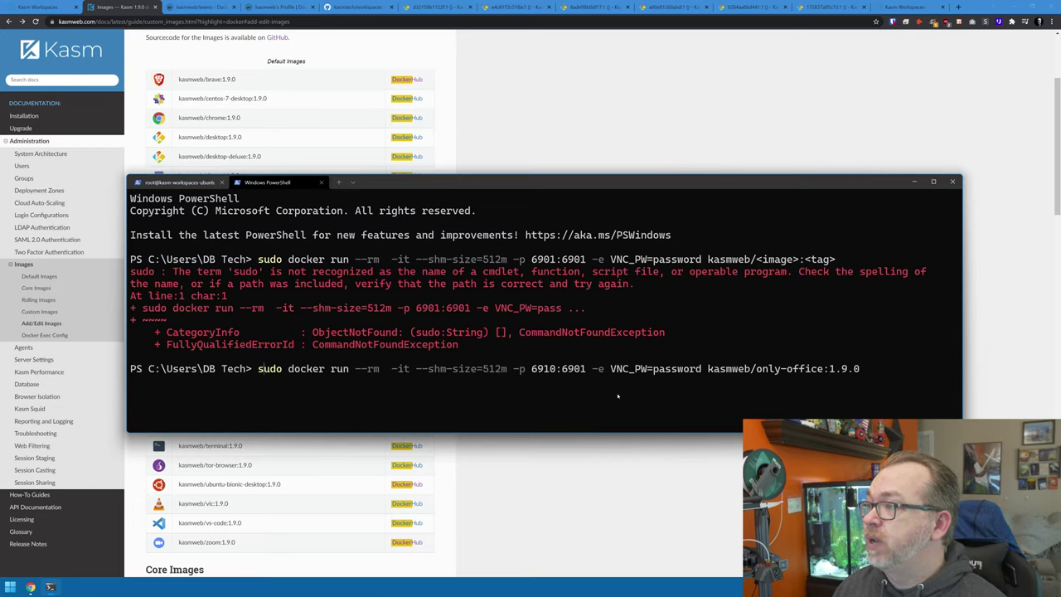
pyautogui.write('-d')
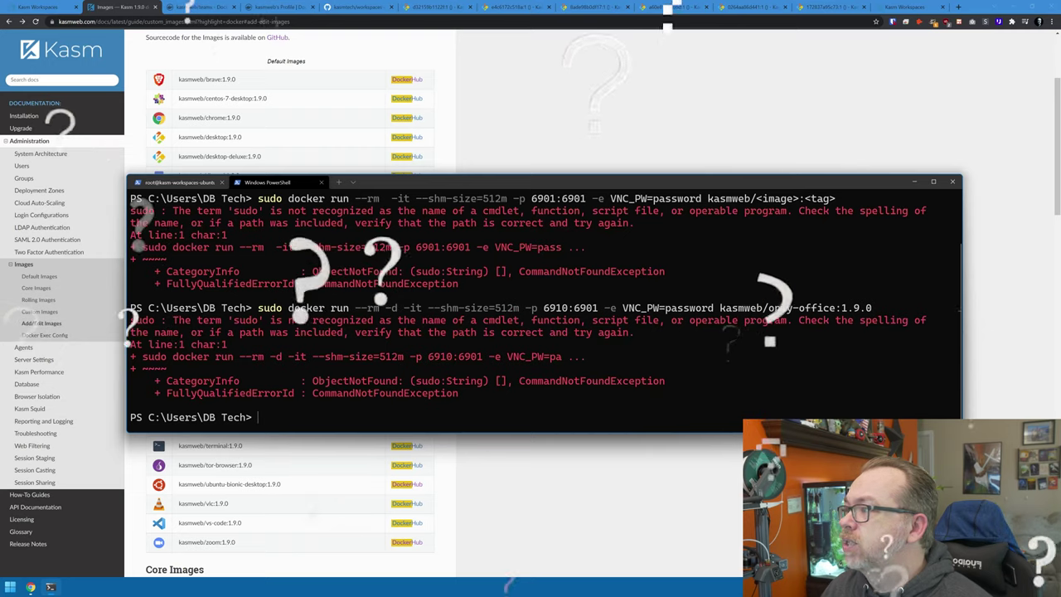
pyautogui.press('Up')
pyautogui.press('Down')
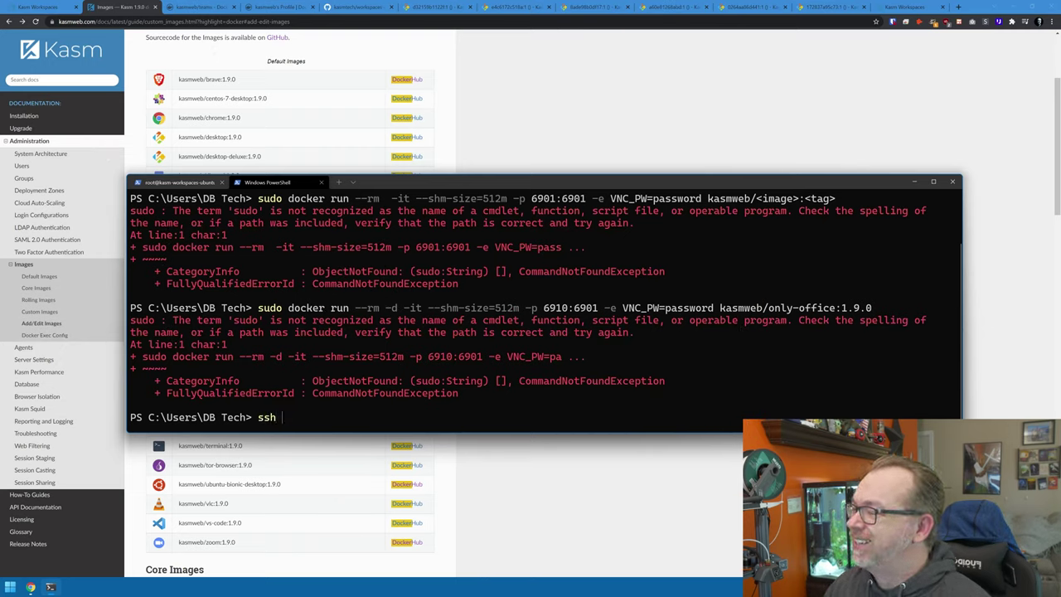
# SSH into 192.168.1.183 as root and log in with the root password.
pyautogui.write('ssh root@192.168.1.1')
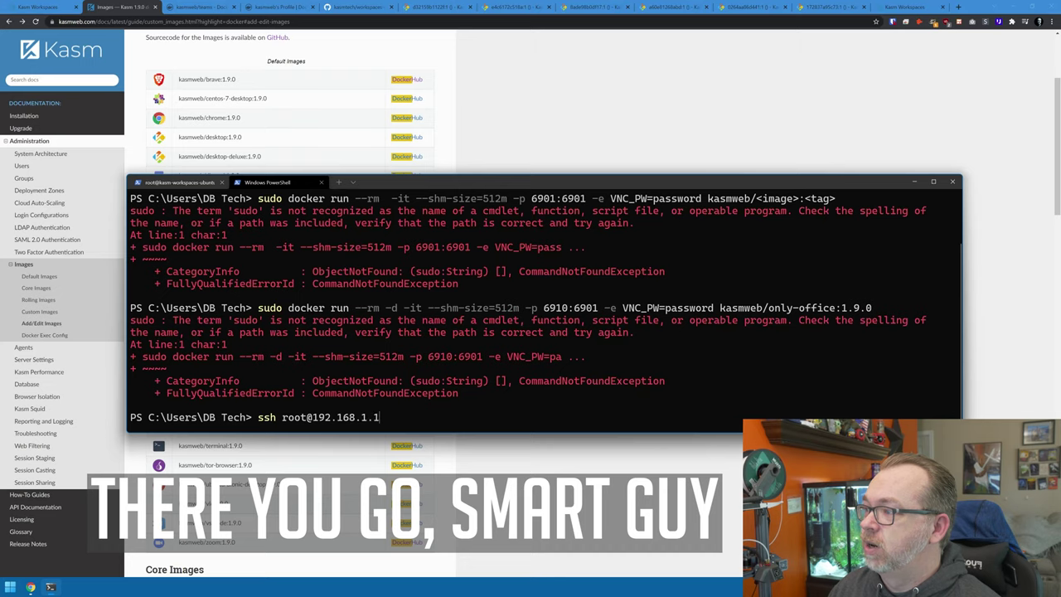
pyautogui.write('83')
pyautogui.press('Return')
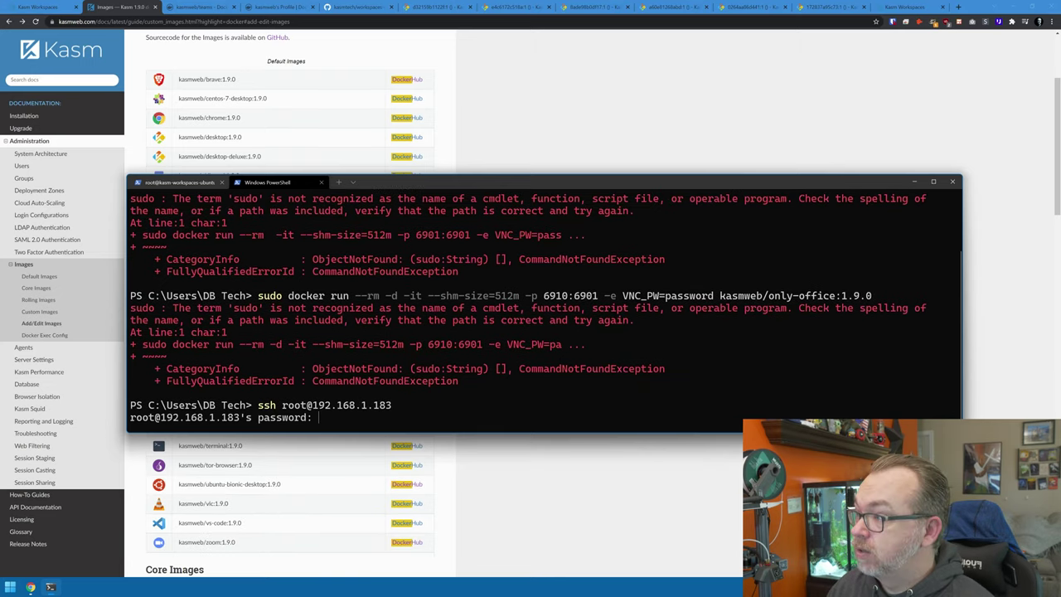
pyautogui.press('Return')
# Copy the earlier only-office docker run command and run it on the server.
pyautogui.scroll(4, 728, 324)
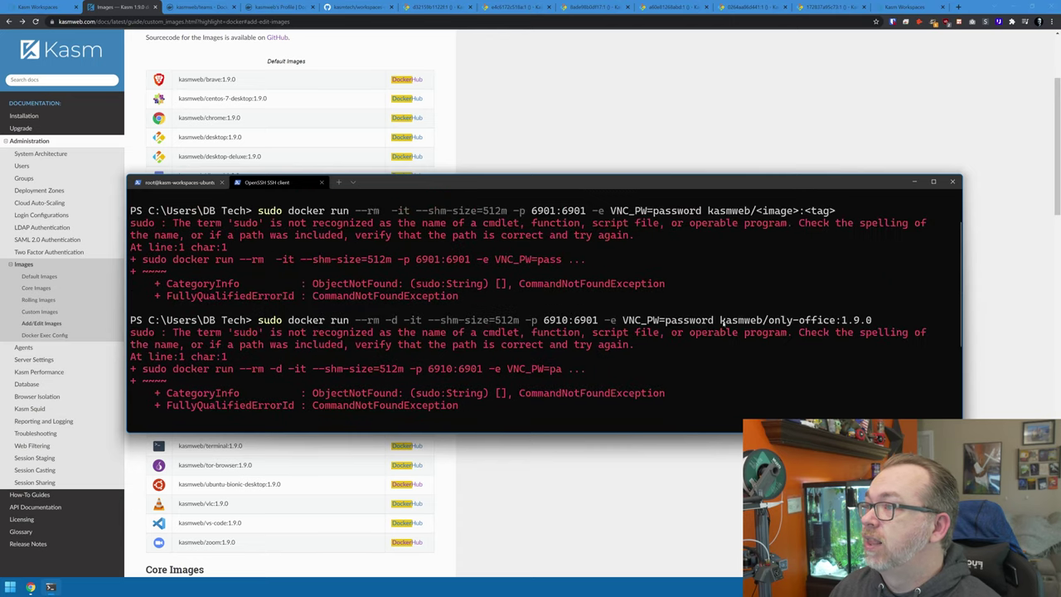
pyautogui.moveTo(257, 323); pyautogui.dragTo(845, 320)
pyautogui.rightClick(881, 320)
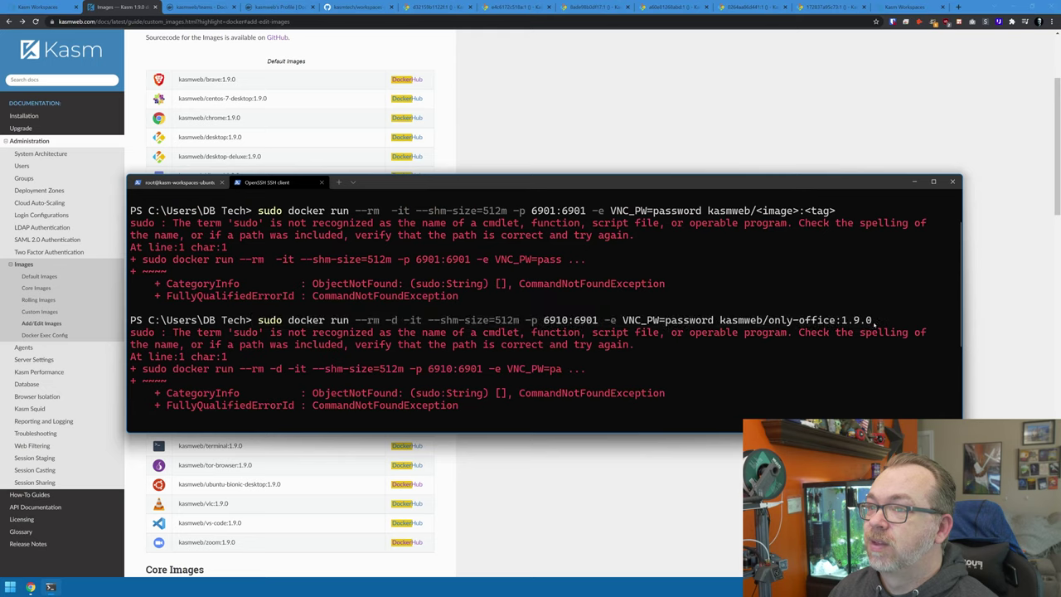
pyautogui.scroll(-4, 853, 332)
pyautogui.rightClick(846, 338)
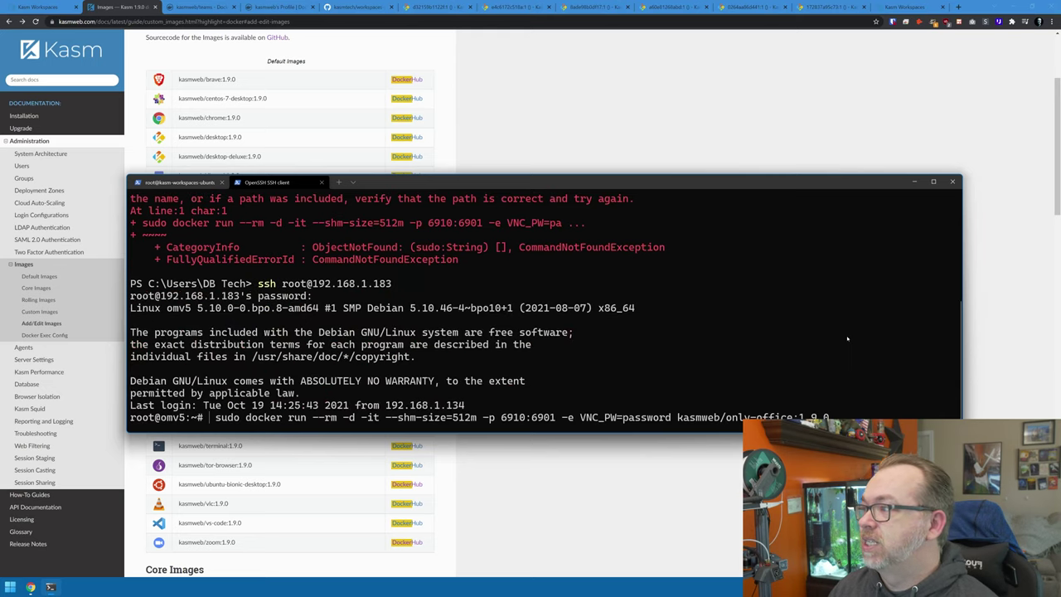
pyautogui.press('Delete')
pyautogui.press('Return')
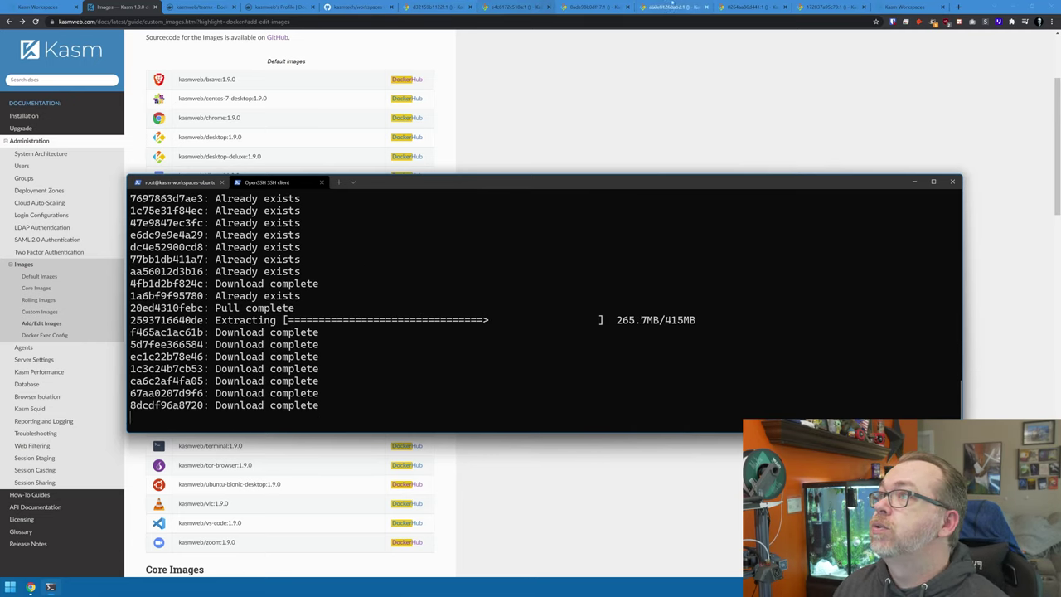
# Open Portainer at 192.168.1.183:9000 and view the local environment's containers, then images.
pyautogui.click(537, 52)
pyautogui.hotkey('ctrl', 't')
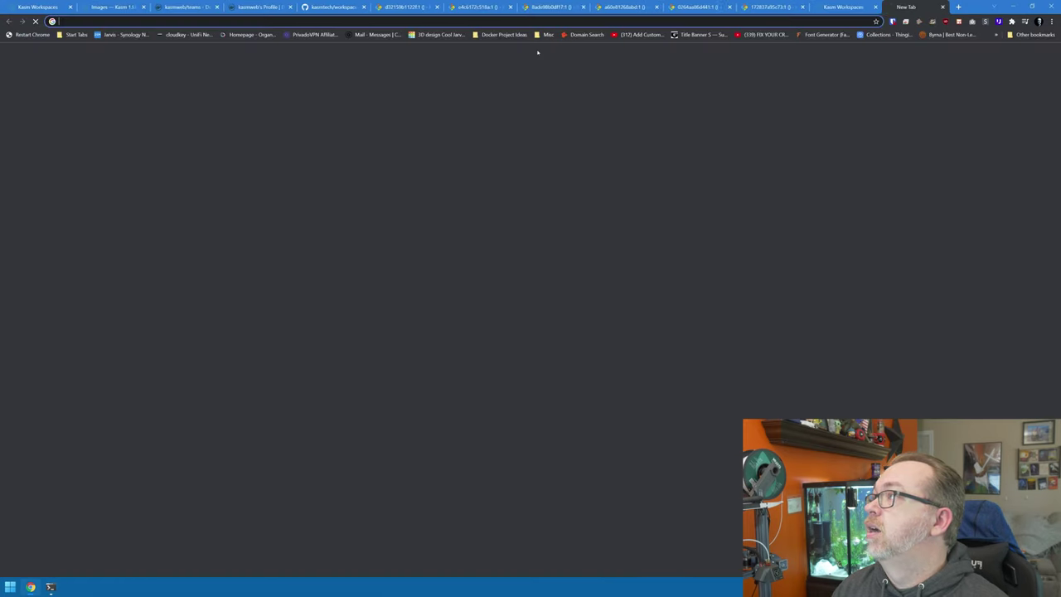
pyautogui.write('192.168.1.183:9000')
pyautogui.press('Return')
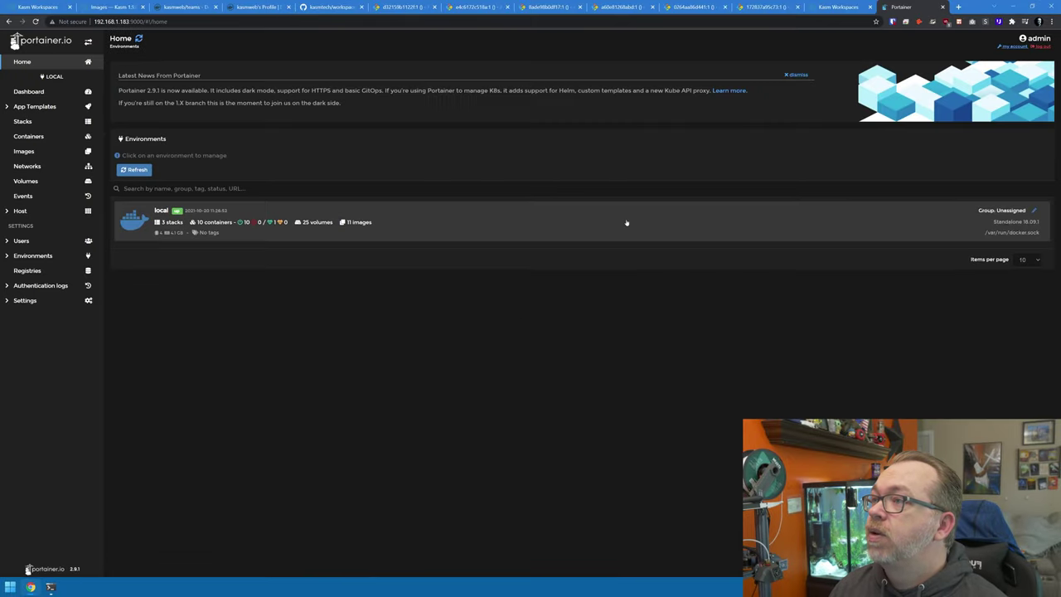
pyautogui.click(511, 227)
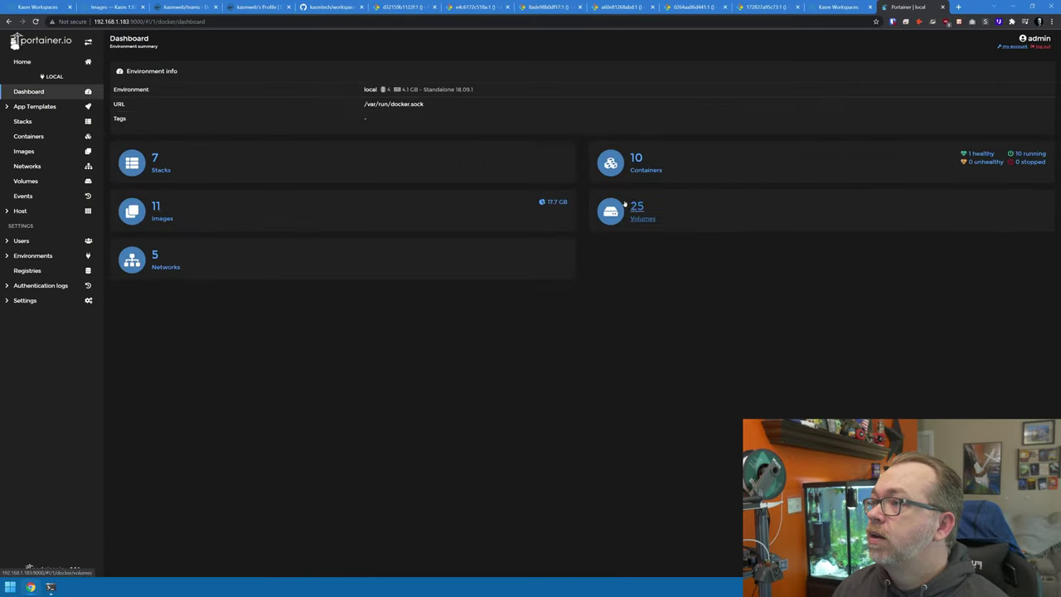
pyautogui.click(635, 163)
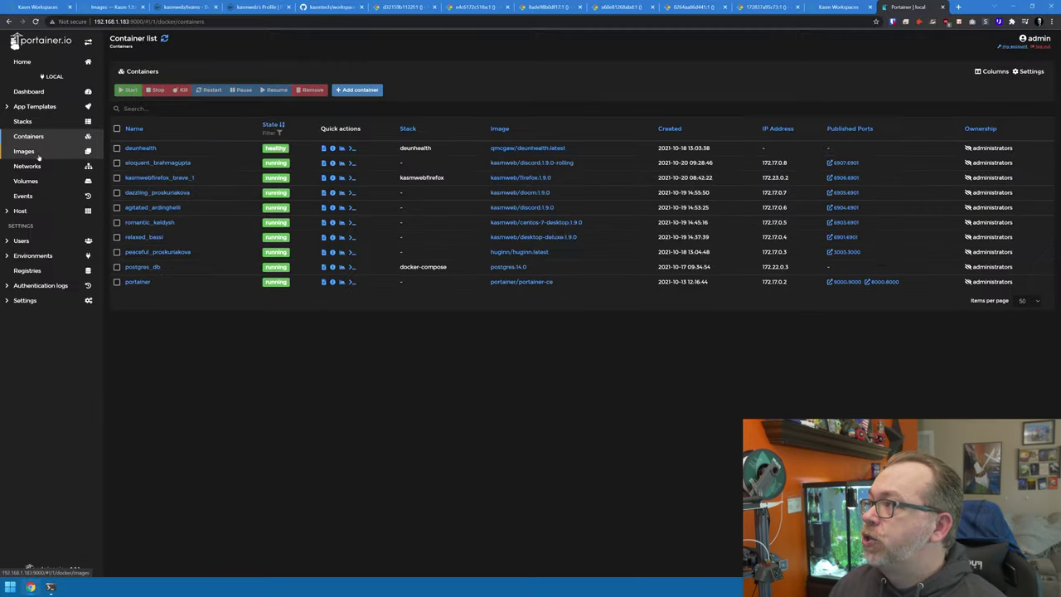
pyautogui.click(36, 152)
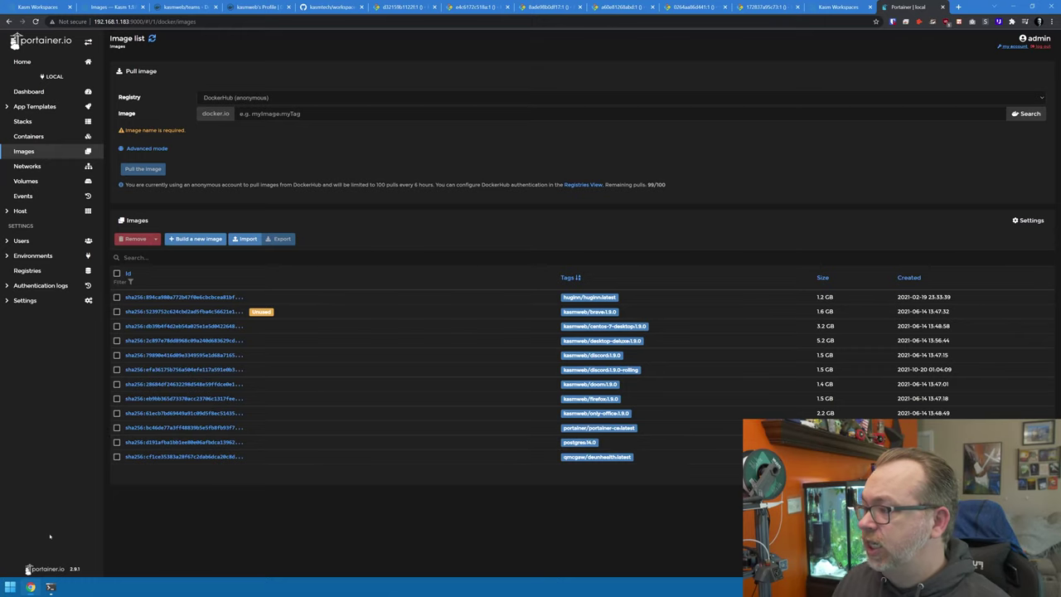
# Check the finished image pull, then open the only-office container's port 6910 from Portainer.
pyautogui.click(51, 587)
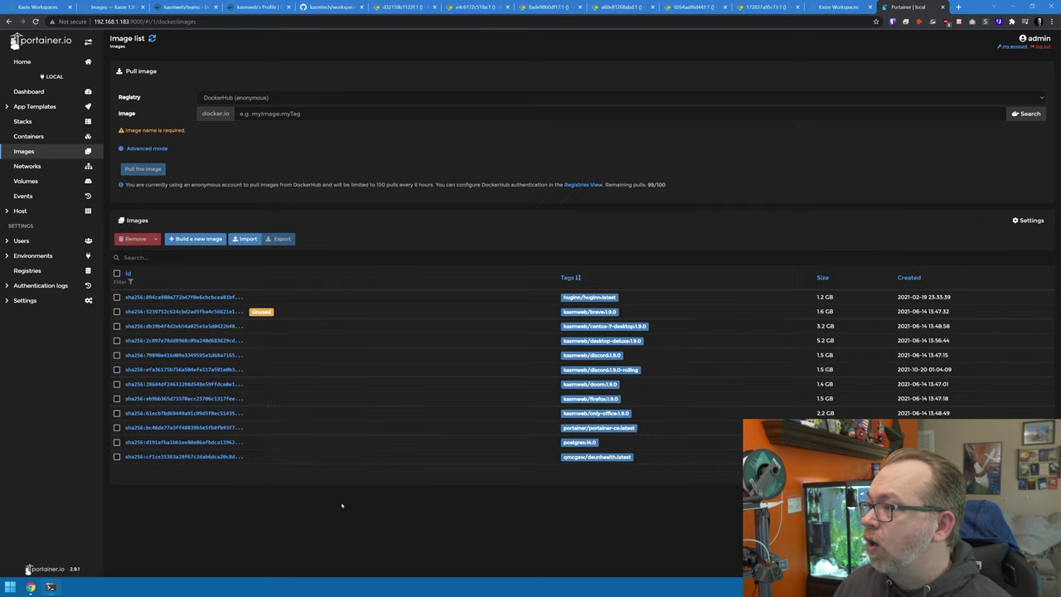
pyautogui.click(30, 587)
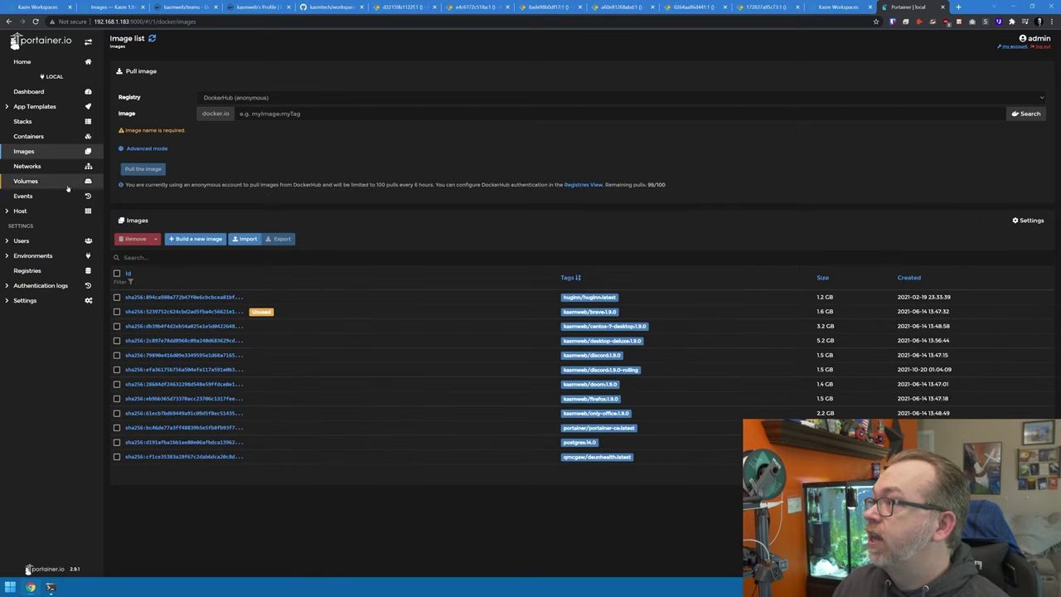
pyautogui.click(30, 138)
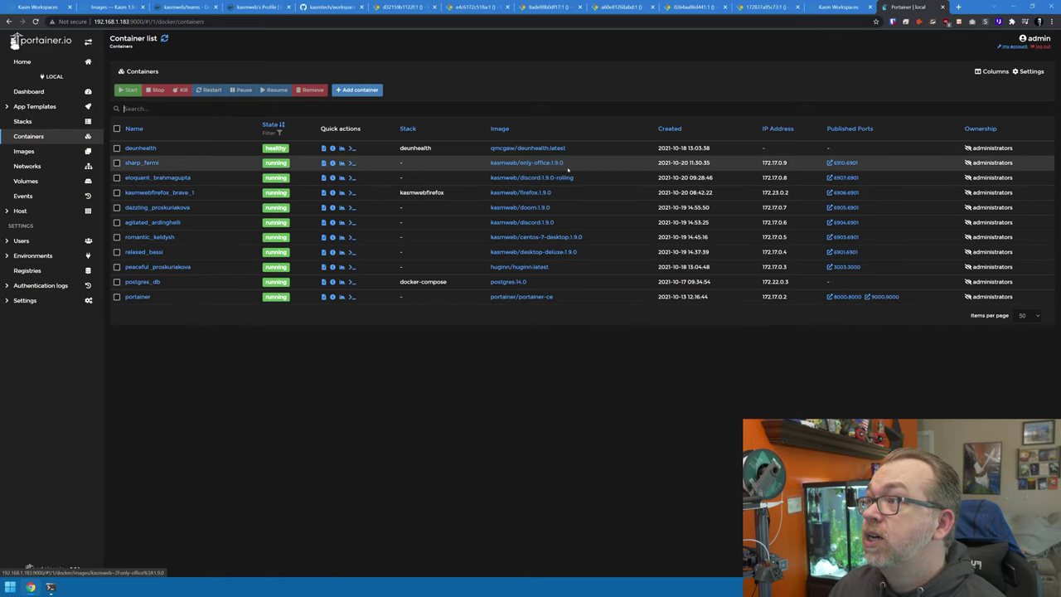
pyautogui.click(839, 164)
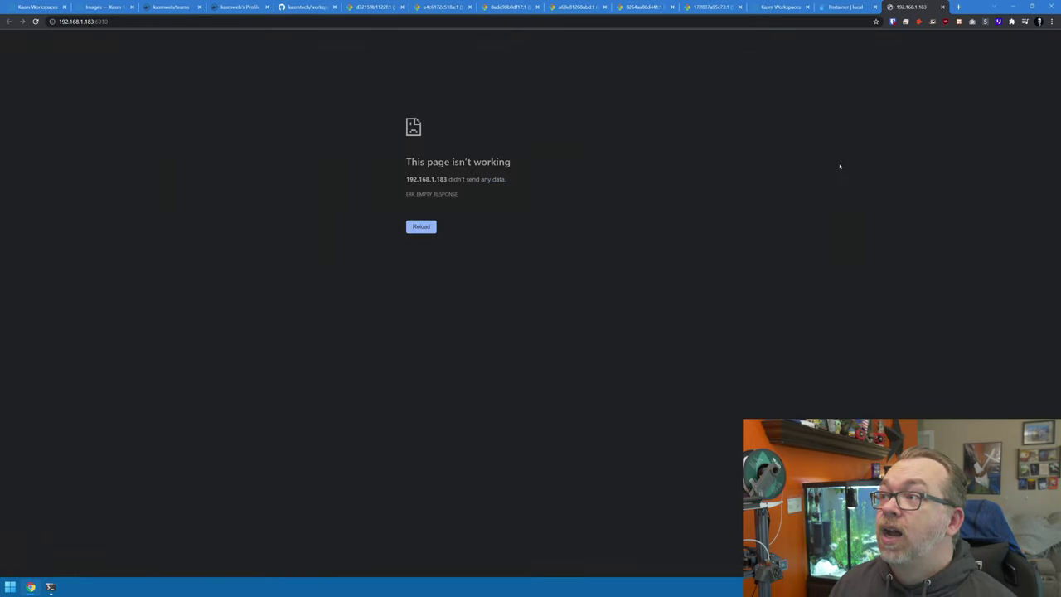
pyautogui.click(762, 22)
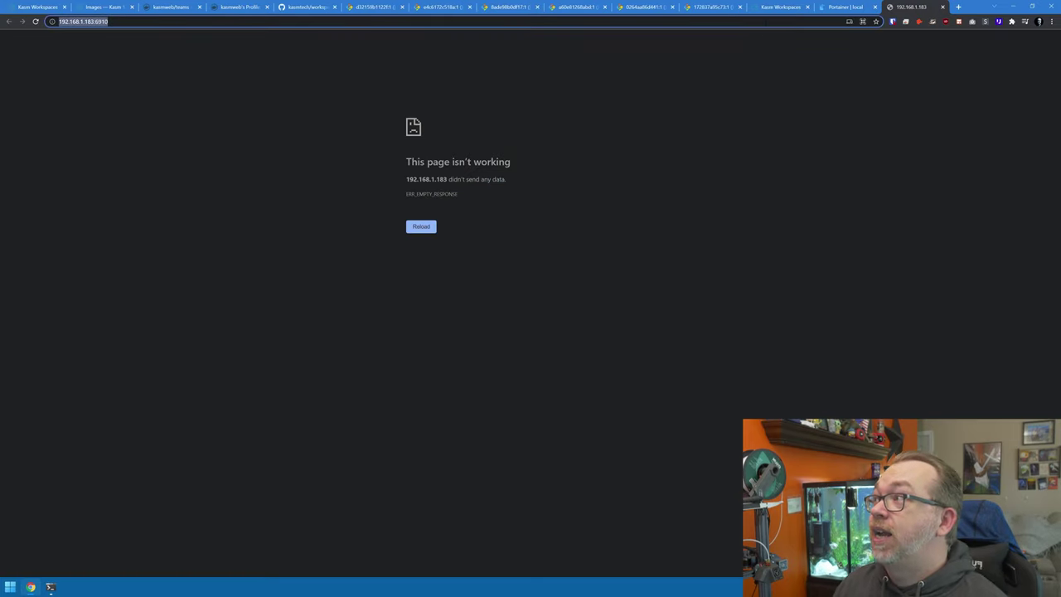
pyautogui.press('Home')
pyautogui.write('ht')
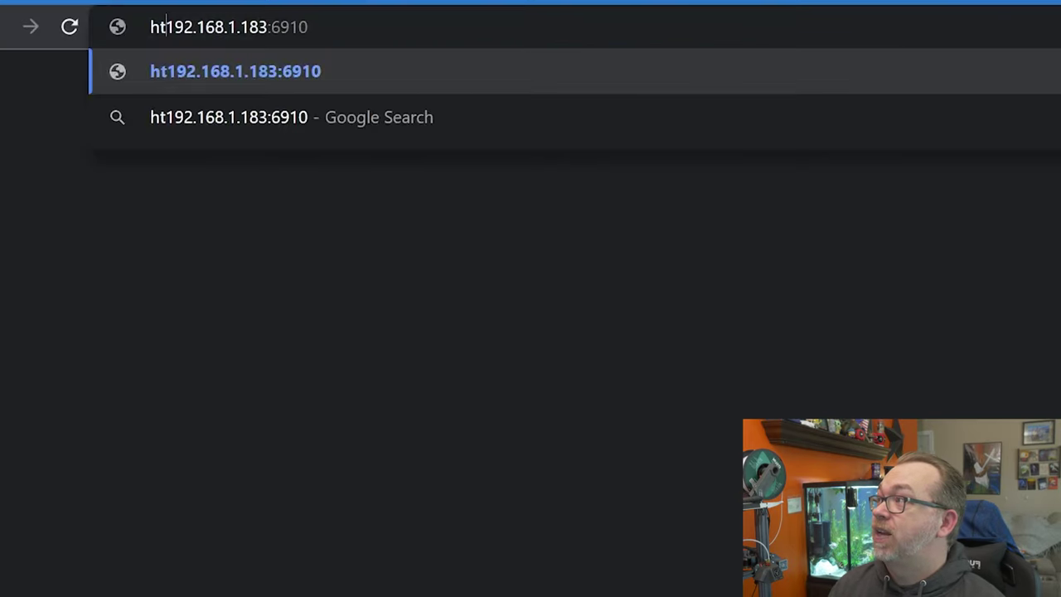
pyautogui.write('tps://')
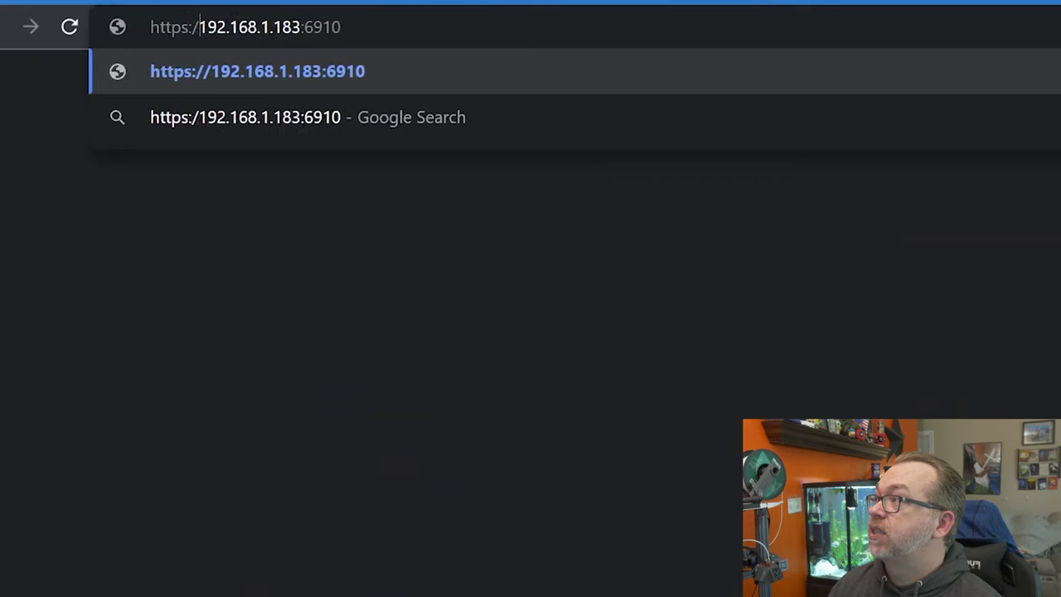
pyautogui.press('Return')
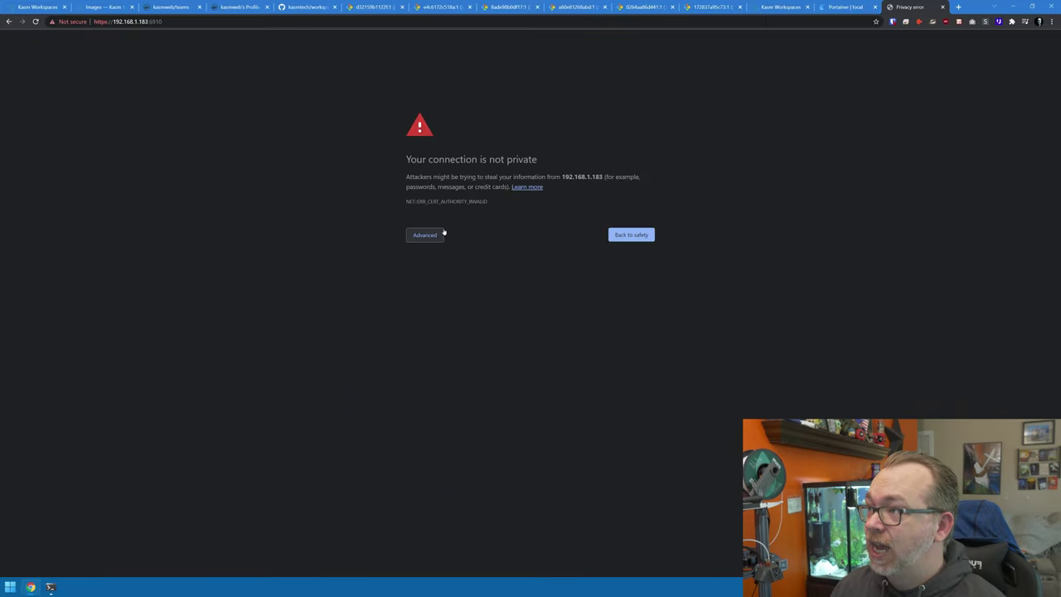
pyautogui.click(443, 234)
pyautogui.click(448, 299)
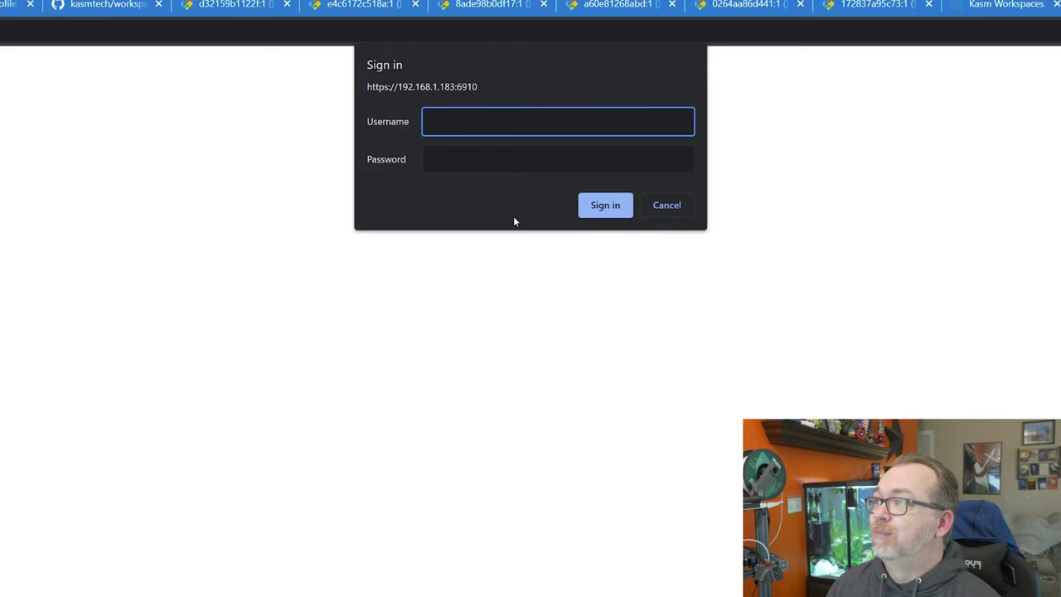
# Sign in with the kasm_user username and the password.
pyautogui.write('kasm_user')
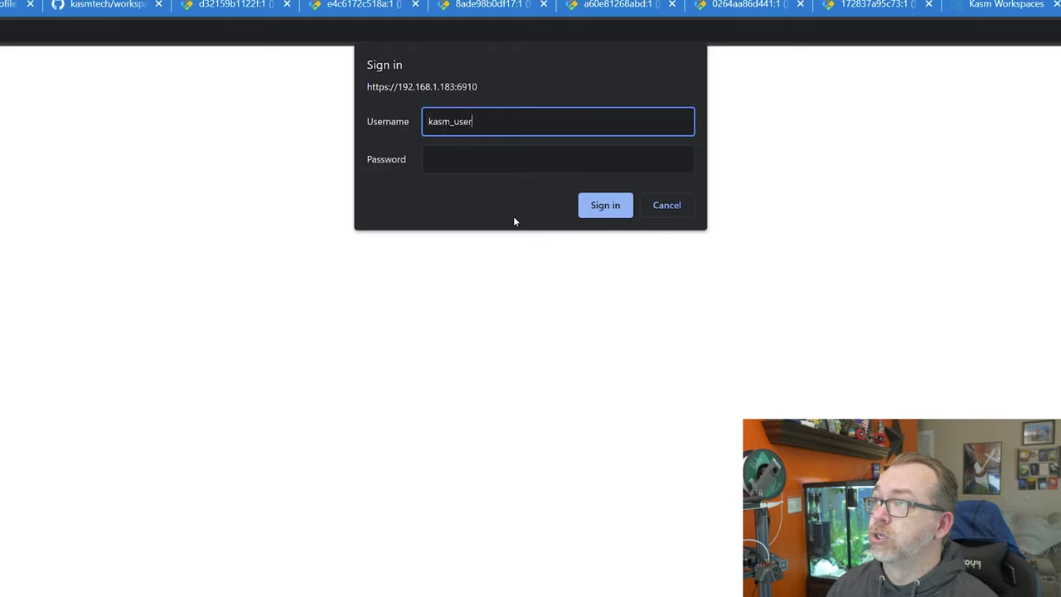
pyautogui.press('Tab')
pyautogui.write('••ssword')
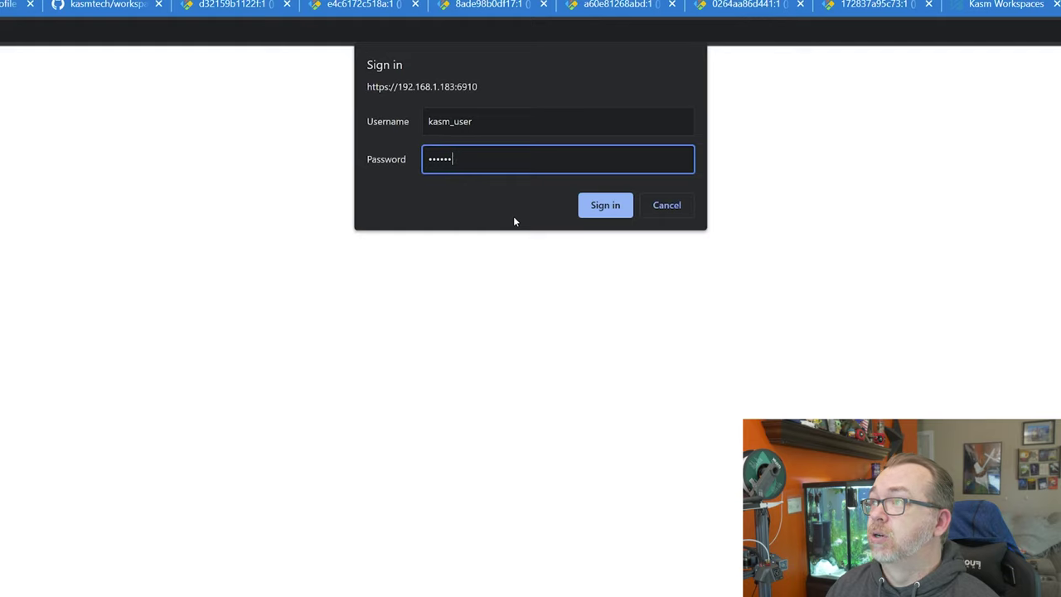
pyautogui.press('Return')
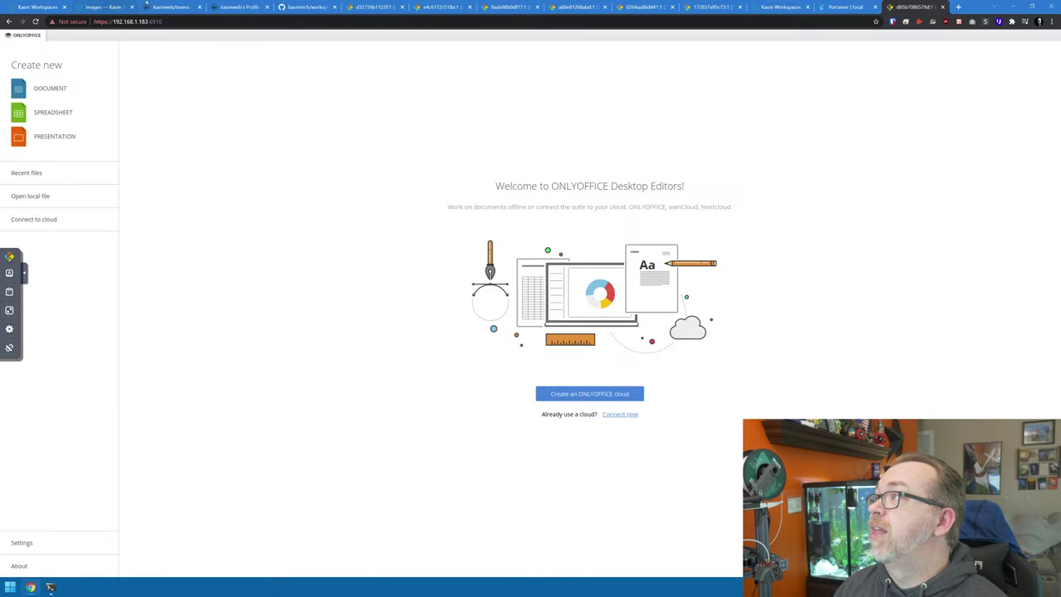
# Allow clipboard access in ONLYOFFICE and create a new blank Document1.docx.
pyautogui.click(170, 6)
pyautogui.click(237, 7)
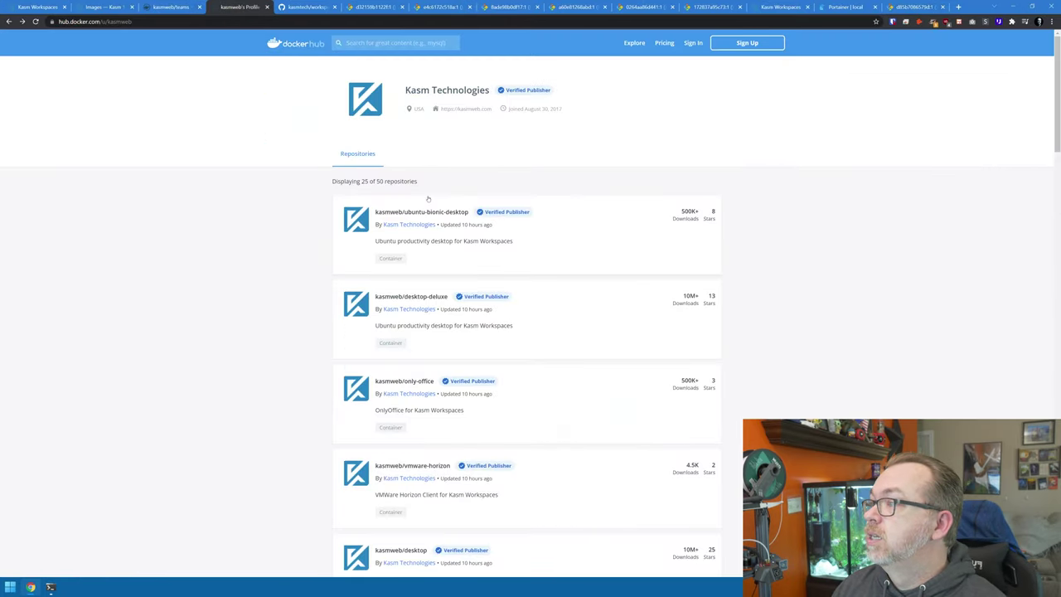
pyautogui.click(311, 6)
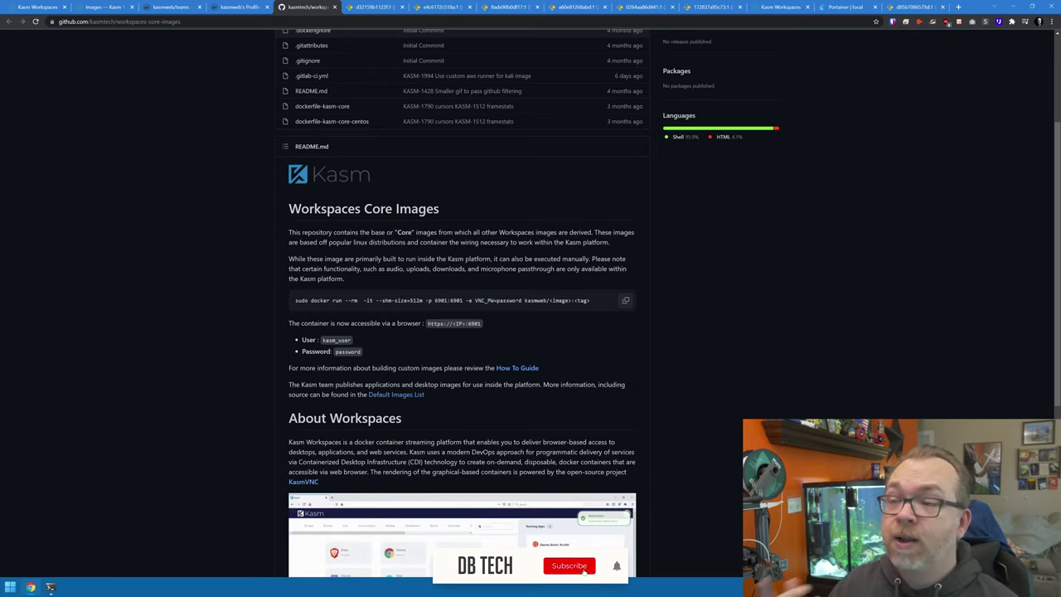
pyautogui.click(914, 7)
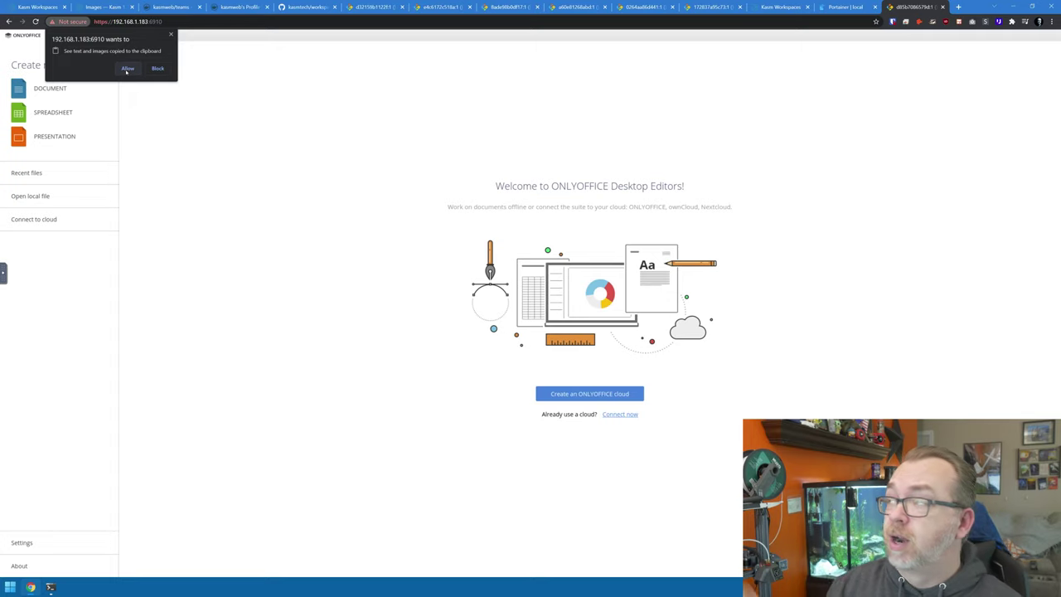
pyautogui.click(127, 68)
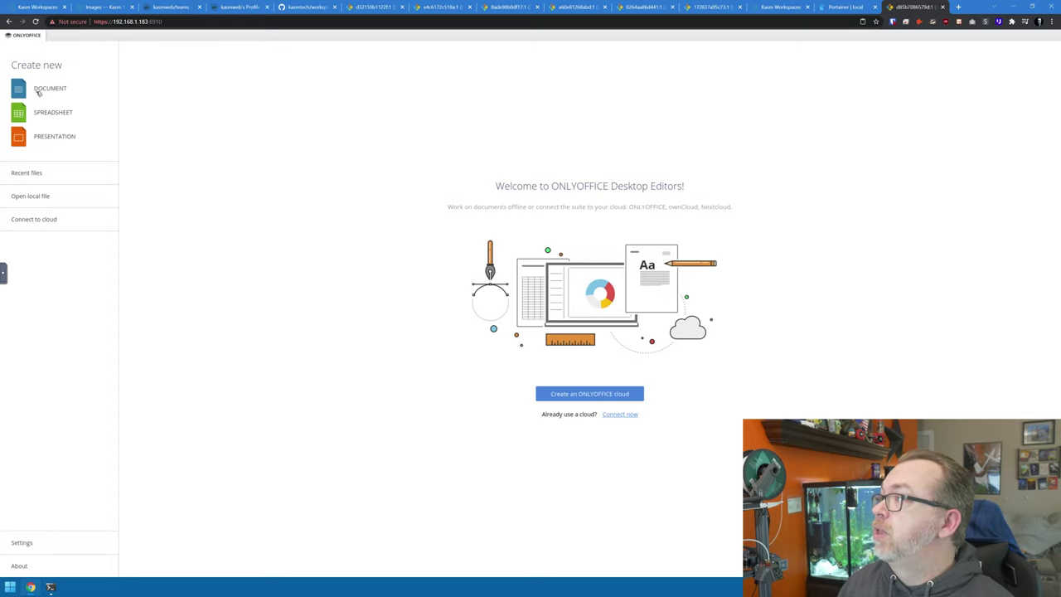
pyautogui.click(47, 89)
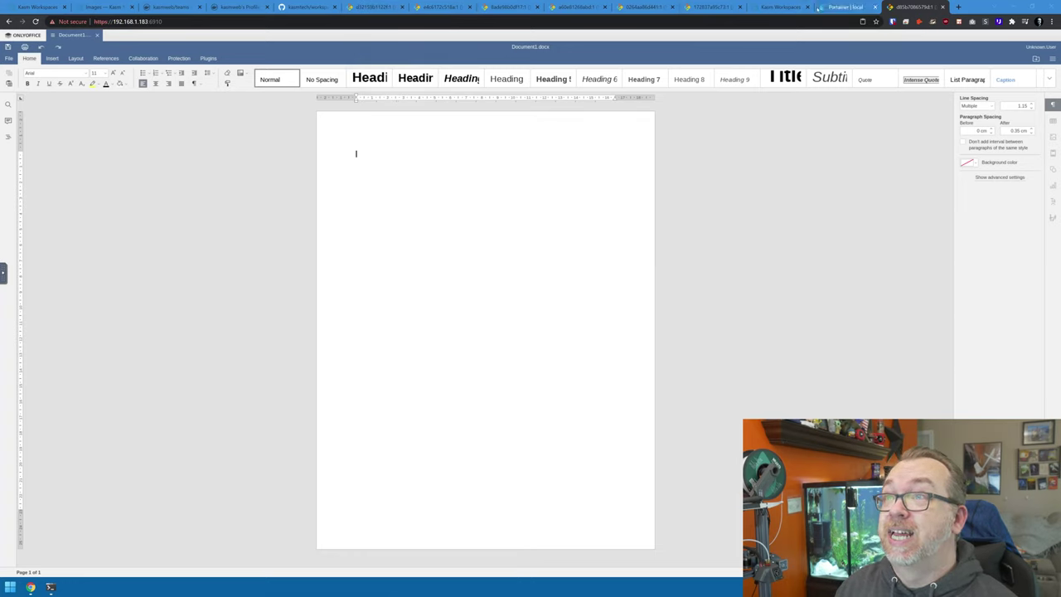
pyautogui.click(844, 7)
# Start a new stack and paste the kasmweb/firefox:1.9.0 compose file into the web editor.
pyautogui.click(88, 123)
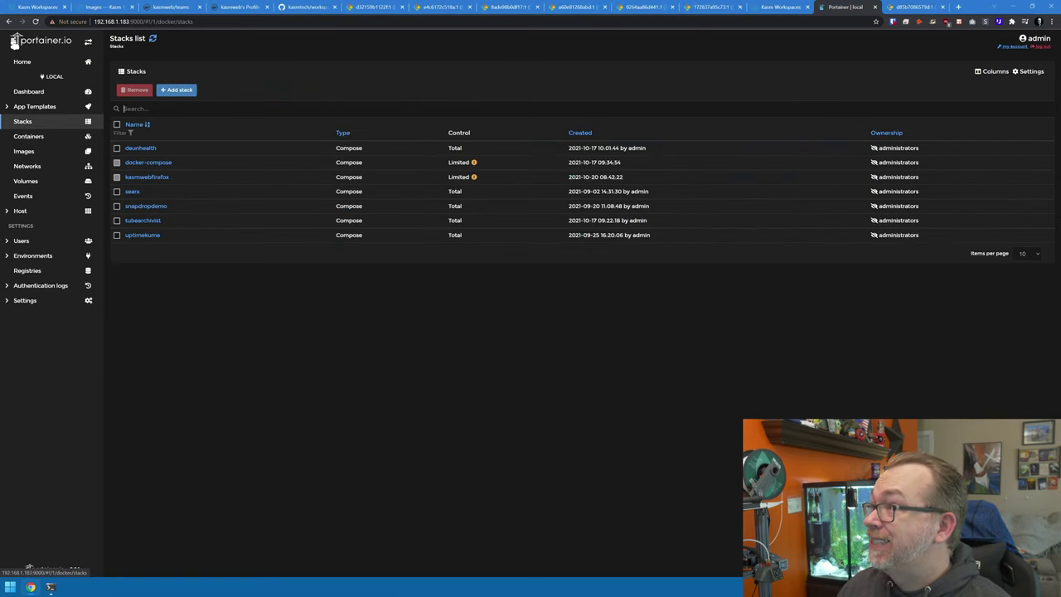
pyautogui.click(176, 90)
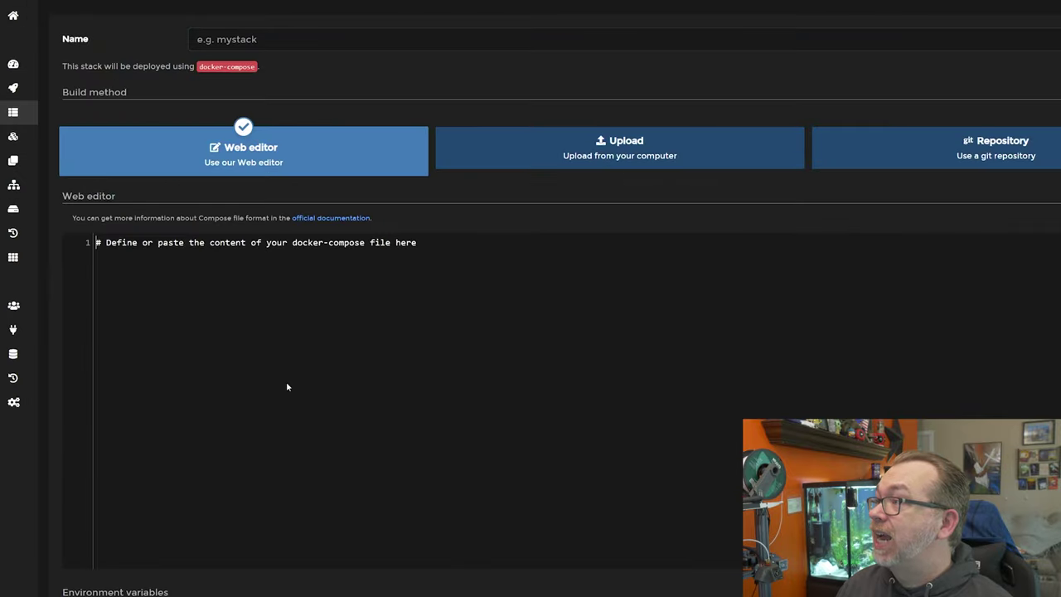
pyautogui.hotkey('ctrl', 'v')
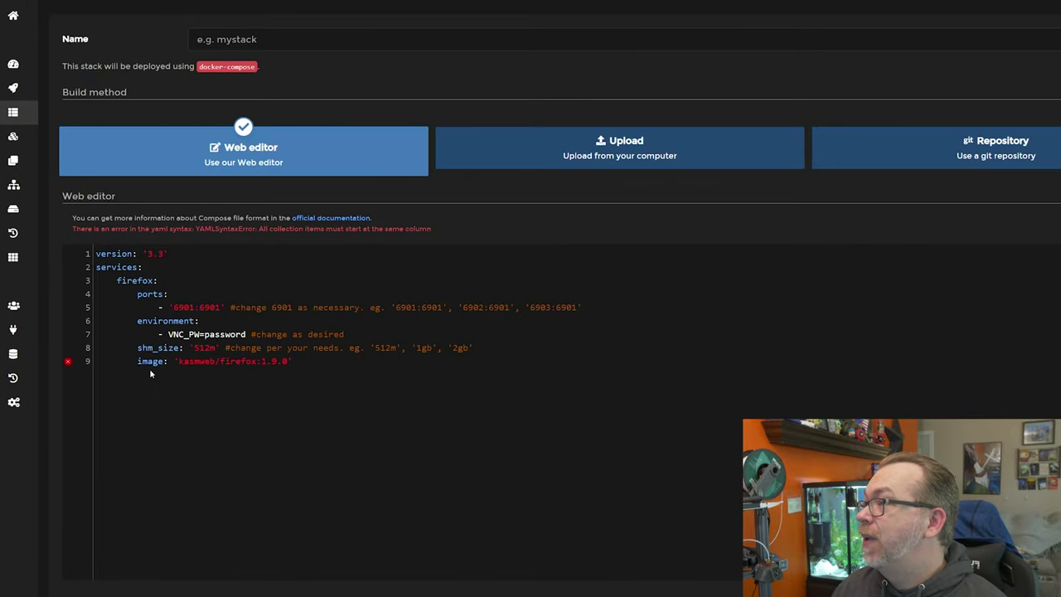
# Re-indent compose lines 4–9 so the YAML syntax error clears.
pyautogui.moveTo(68, 363)
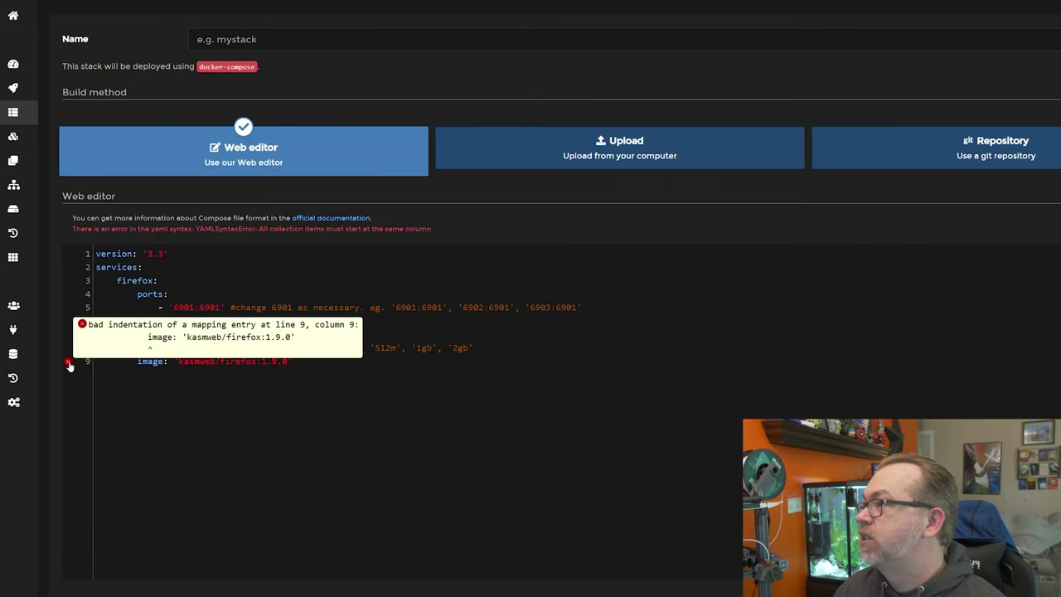
pyautogui.click(133, 361)
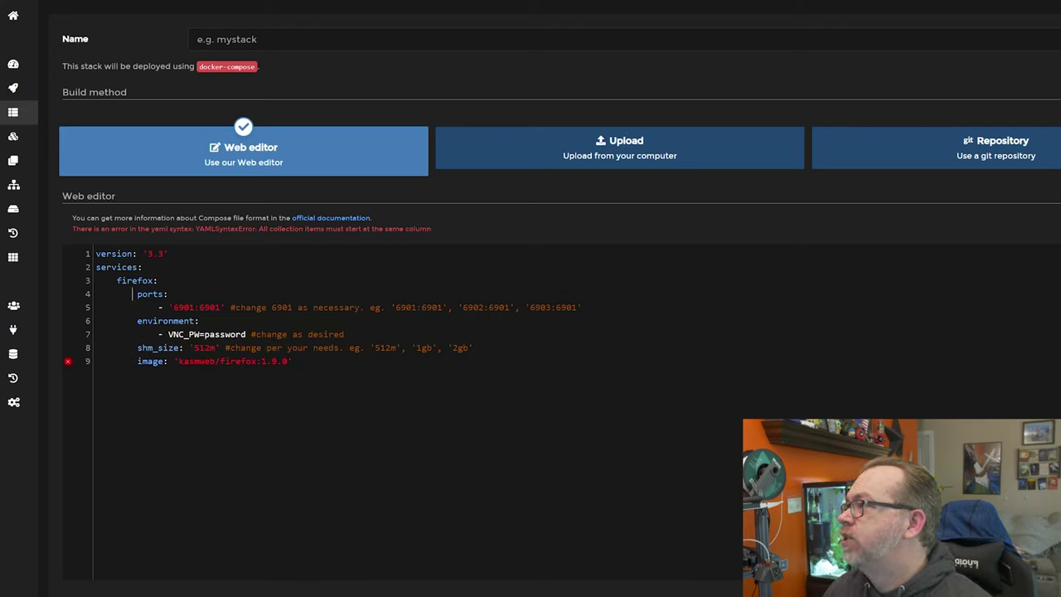
pyautogui.press('Down')
pyautogui.press('Delete')
pyautogui.press('Delete')
pyautogui.press('Down')
pyautogui.press('Delete')
pyautogui.press('Delete')
pyautogui.press('Down')
pyautogui.press('Delete')
pyautogui.press('Delete')
pyautogui.press('Down')
pyautogui.press('Delete')
pyautogui.press('Delete')
pyautogui.press('Down')
pyautogui.press('Delete')
pyautogui.press('Delete')
pyautogui.press('Delete')
pyautogui.press('Delete')
pyautogui.press('Delete')
pyautogui.press('Delete')
pyautogui.press('Delete')
pyautogui.press('Delete')
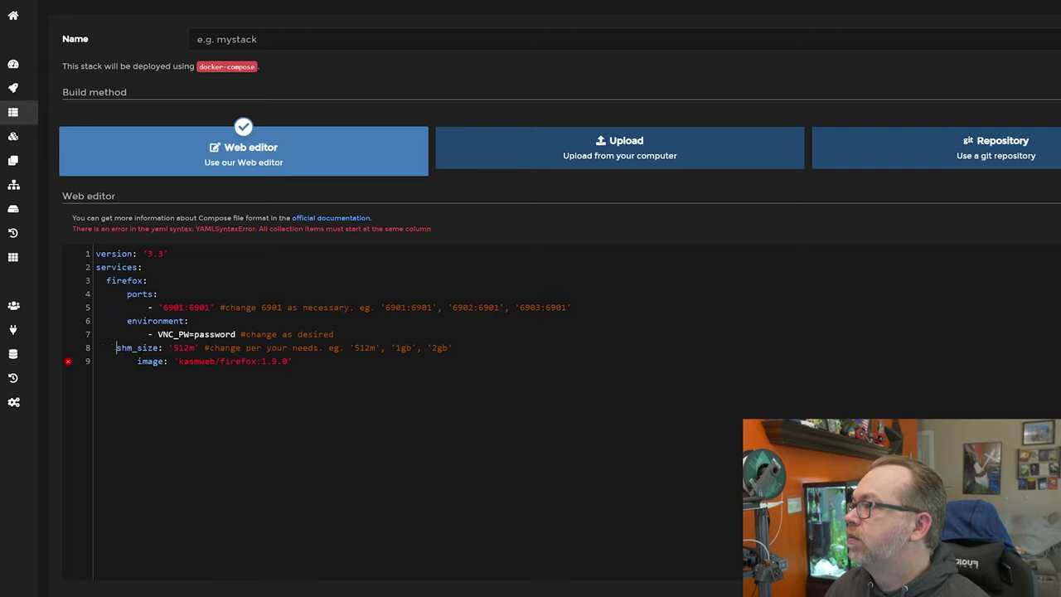
pyautogui.press('Down')
pyautogui.press('Delete')
pyautogui.press('Delete')
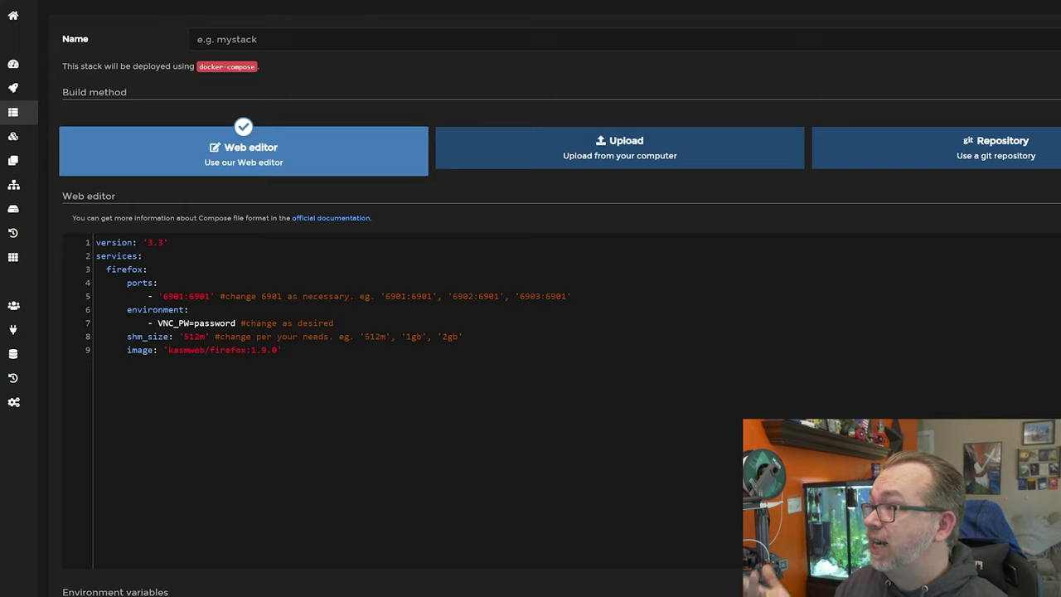
pyautogui.moveTo(209, 349); pyautogui.dragTo(277, 349)
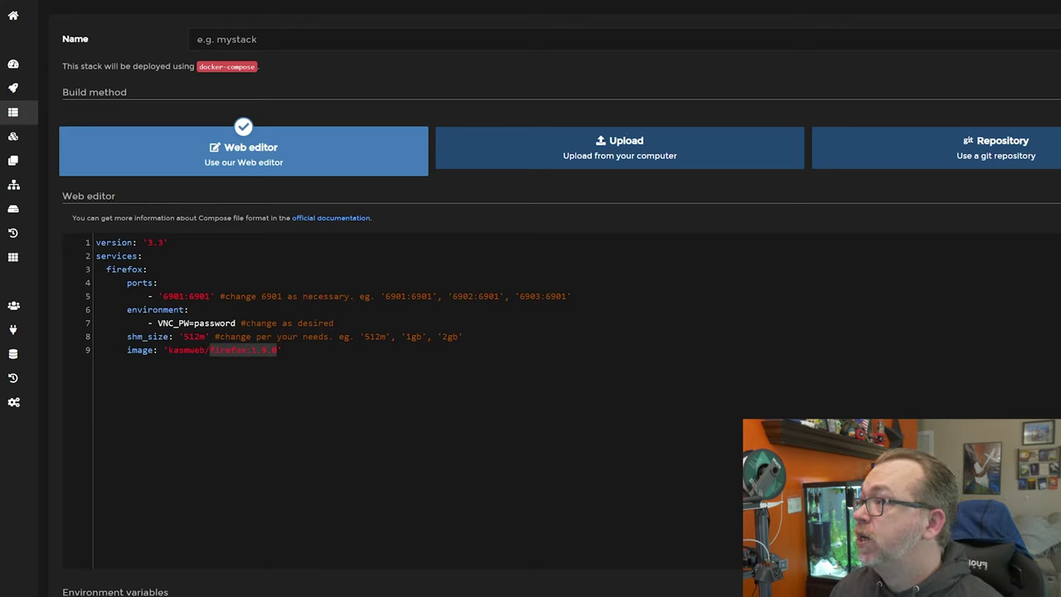
# Change the host port to 6911 and name the stack firefox.
pyautogui.click(200, 296)
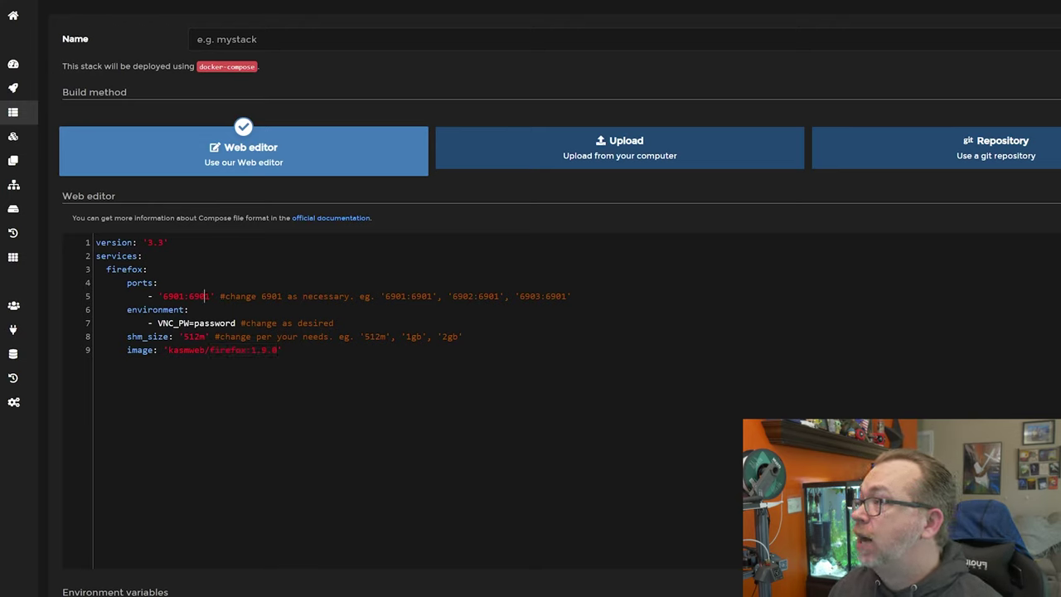
pyautogui.doubleClick(126, 269)
pyautogui.hotkey('ctrl', 'c')
pyautogui.click(199, 39)
pyautogui.hotkey('ctrl', 'v')
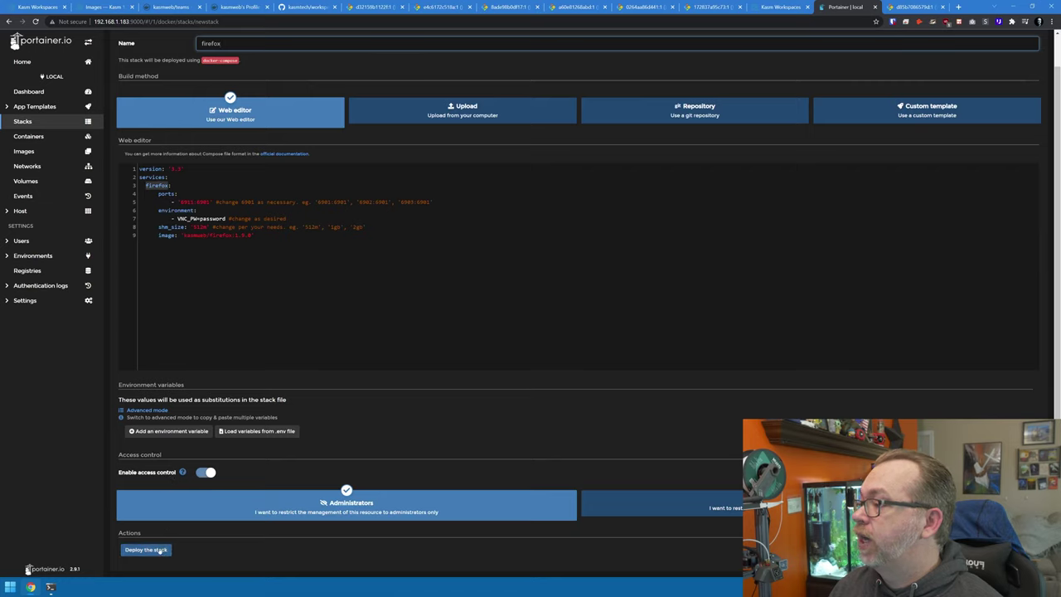
# Deploy the stack and open its container's port 6911 link.
pyautogui.click(159, 549)
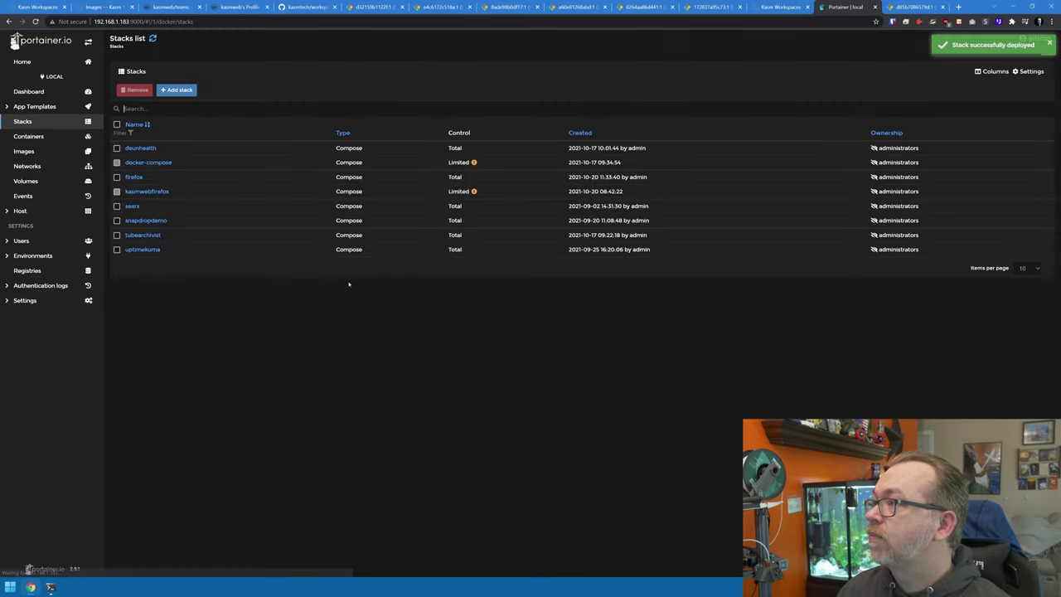
pyautogui.click(133, 176)
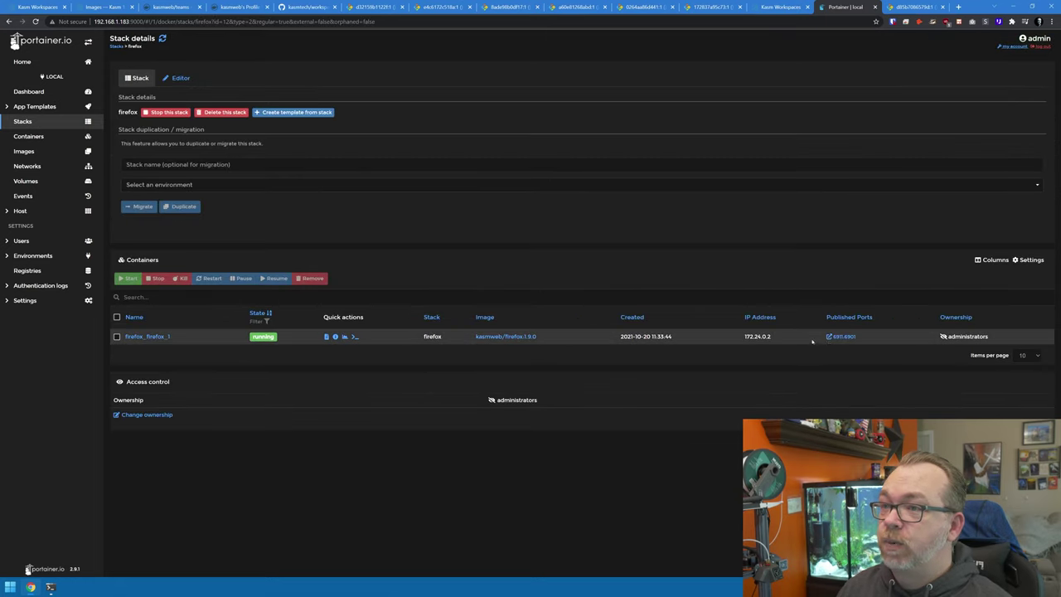
pyautogui.click(839, 336)
# Reload 192.168.1.183:6911 over https and proceed past the certificate warning.
pyautogui.hotkey('ctrl', 'l')
pyautogui.press('End')
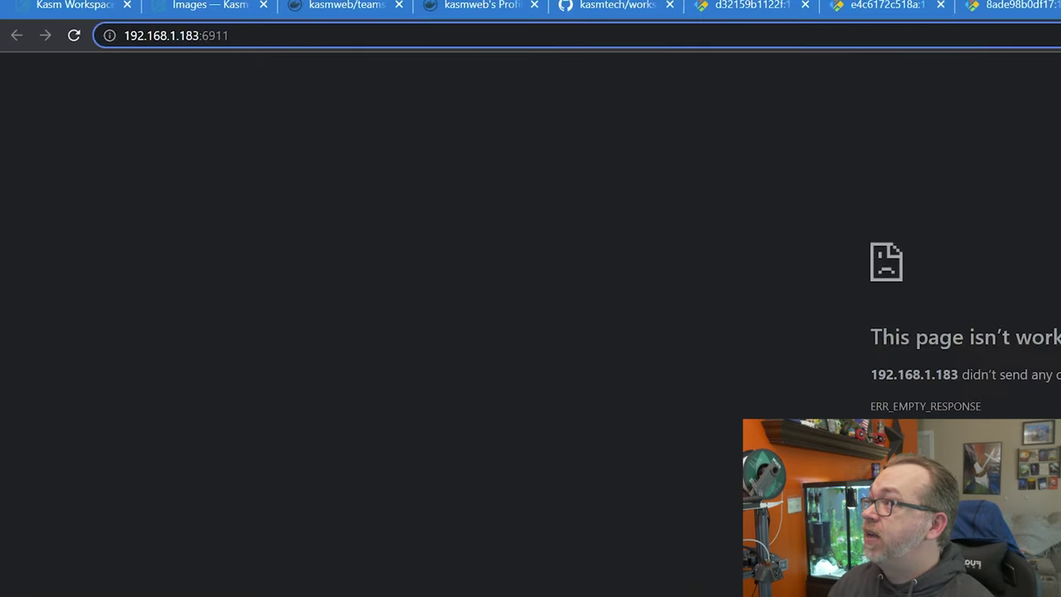
pyautogui.write('https://')
pyautogui.press('Return')
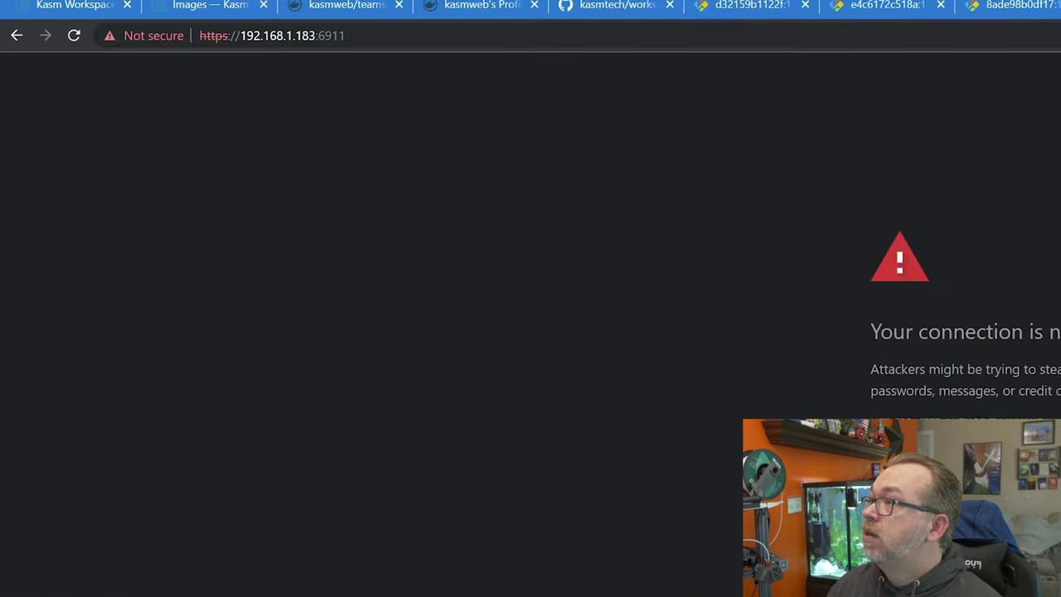
pyautogui.click(419, 236)
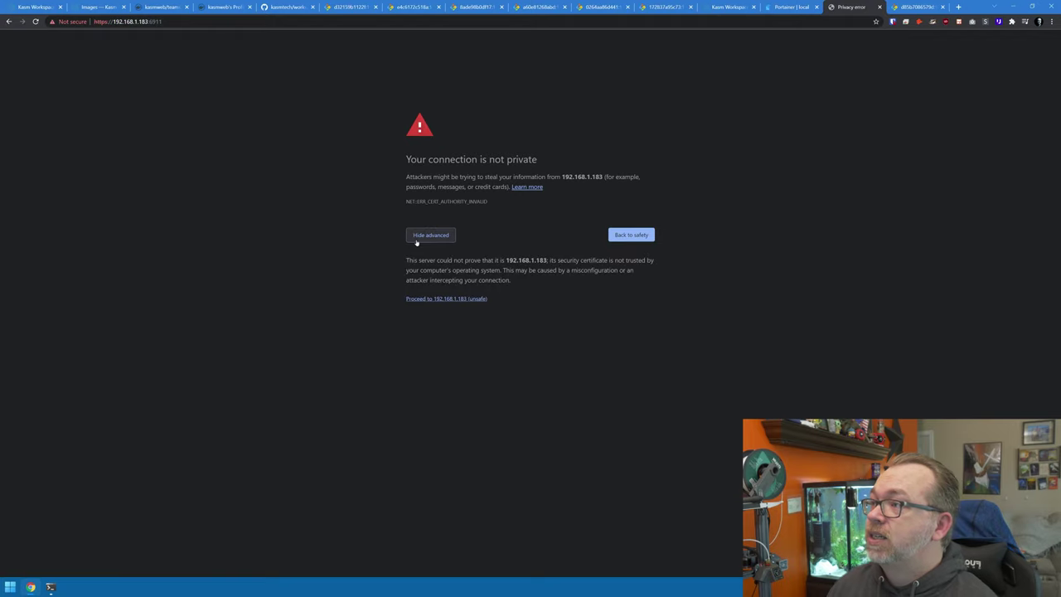
pyautogui.click(454, 298)
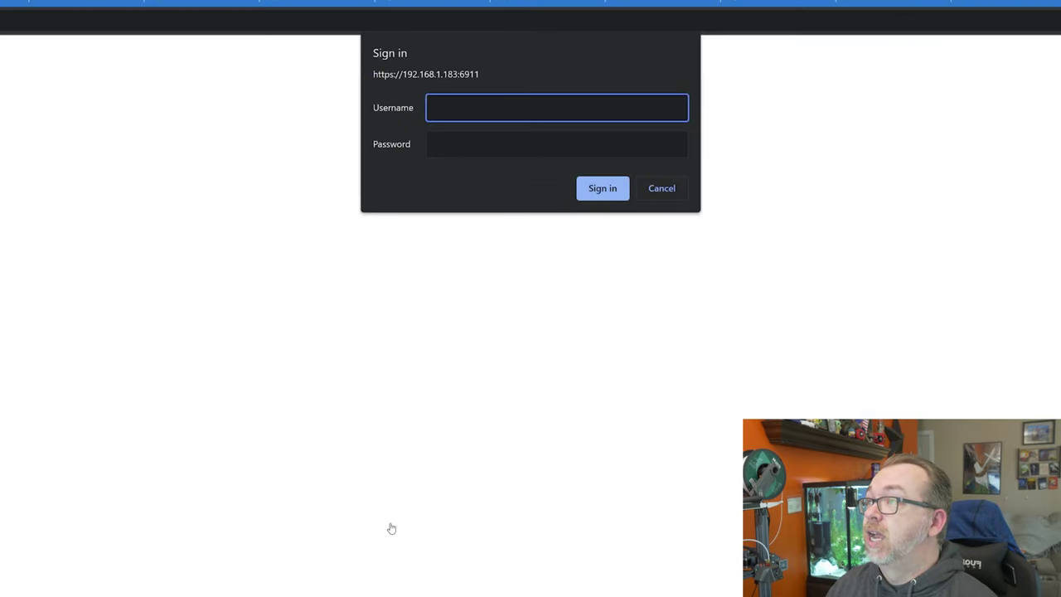
# Sign in to the Firefox session with the kasm_user username and password.
pyautogui.write('kasm_user')
pyautogui.press('Tab')
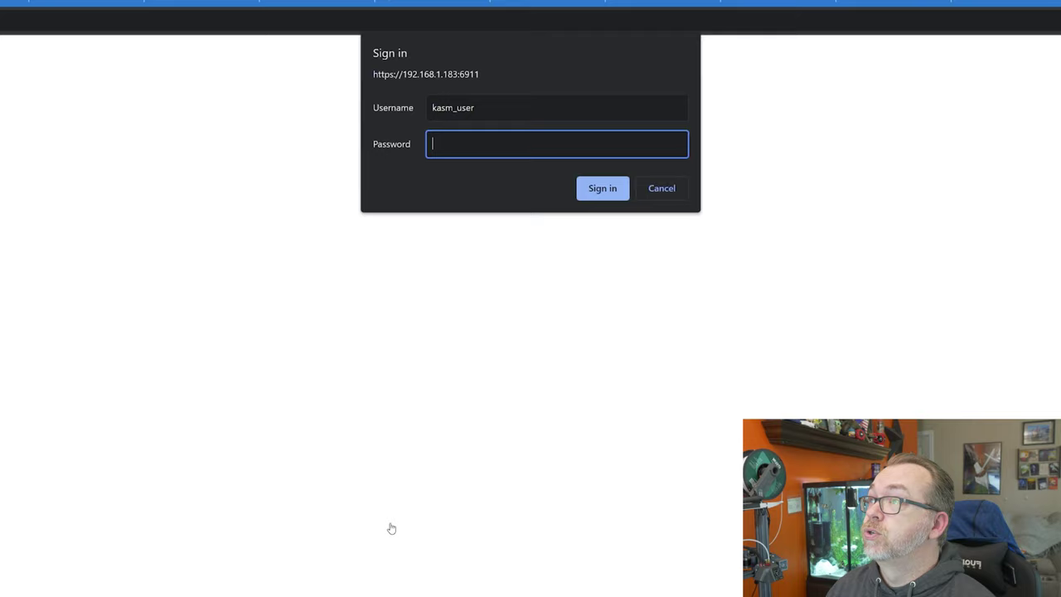
pyautogui.press('Return')
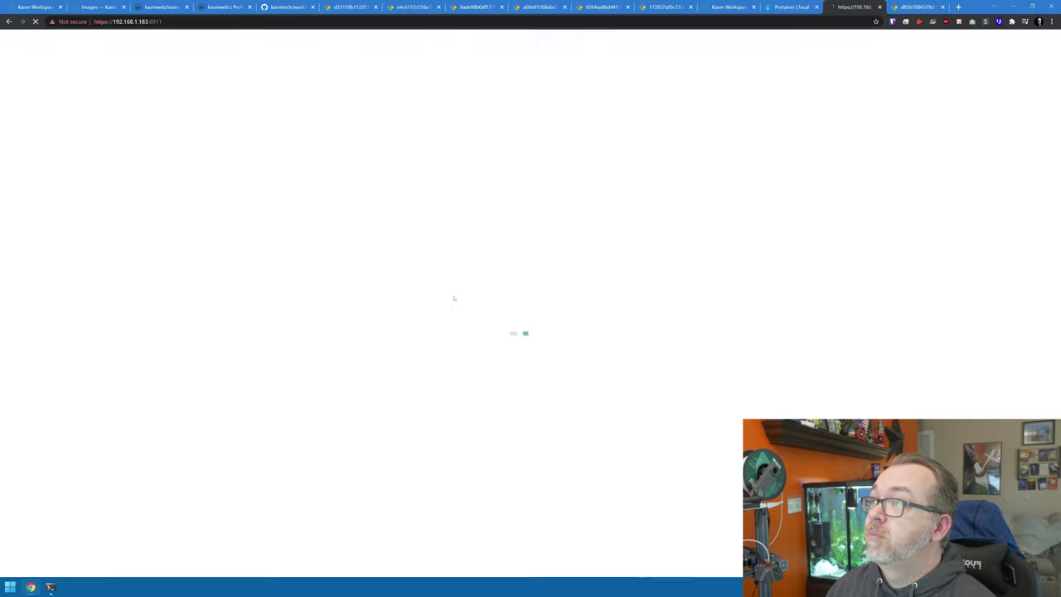